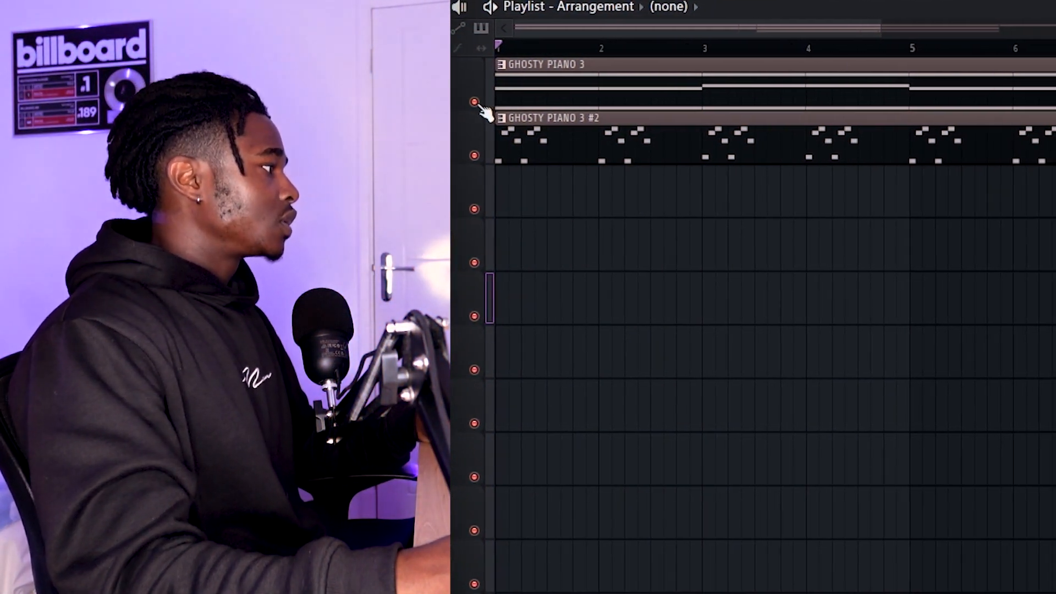
# - Solo the first GHOSTY PIANO 3 playlist track and audition the 1536.7 Hz cut in Insert 1's FabFilter Pro-Q 3
pyautogui.rightClick(476, 102)
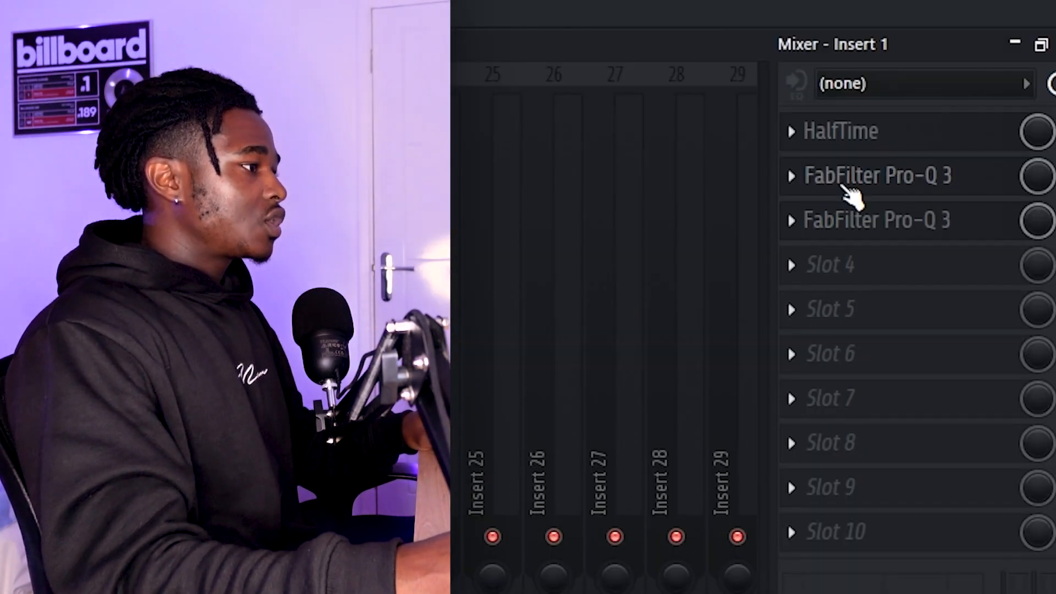
pyautogui.click(841, 185)
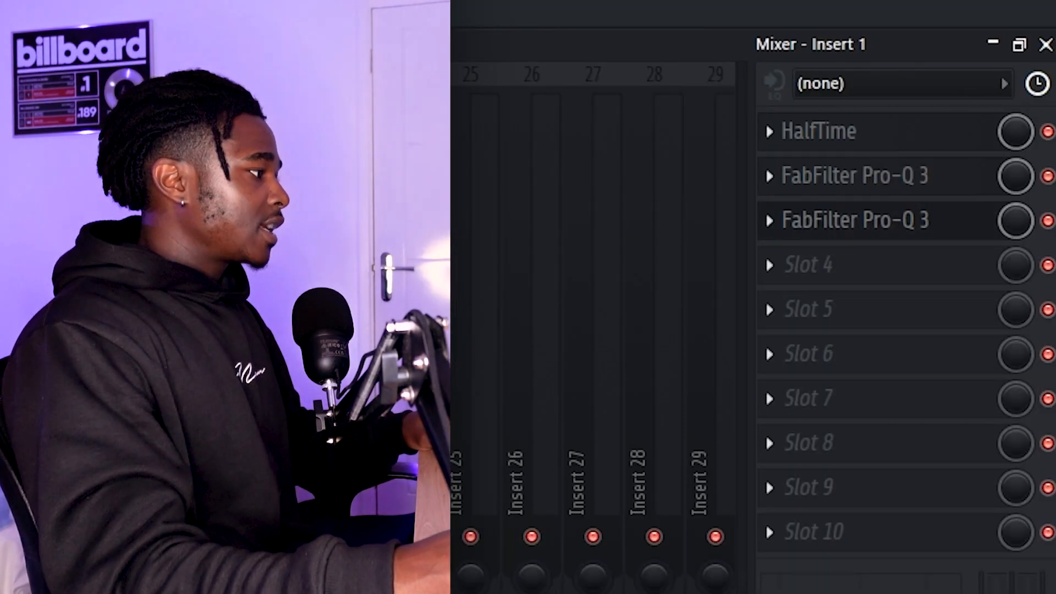
pyautogui.click(842, 221)
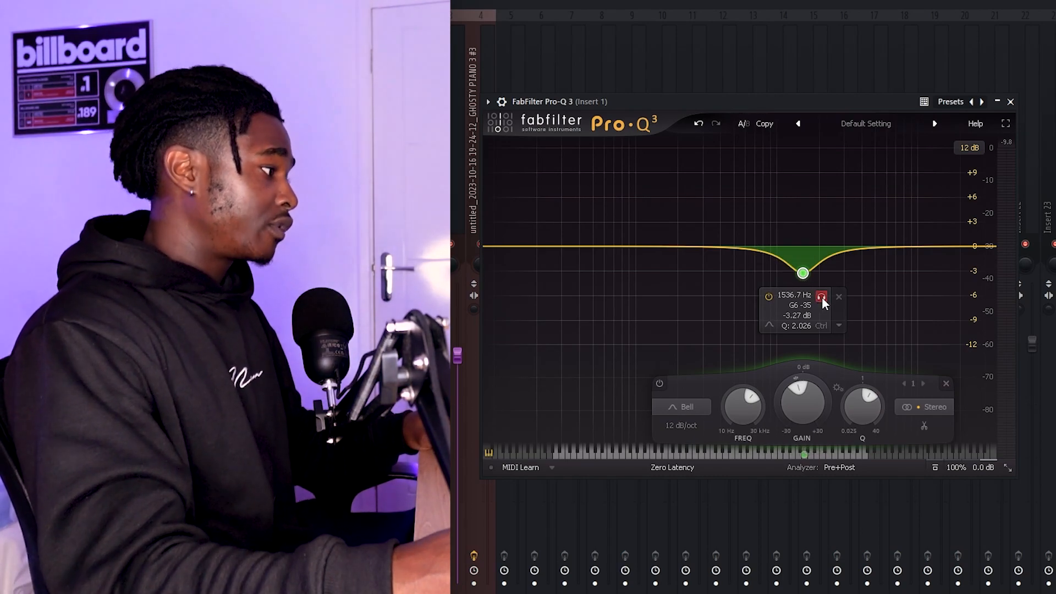
pyautogui.click(822, 298)
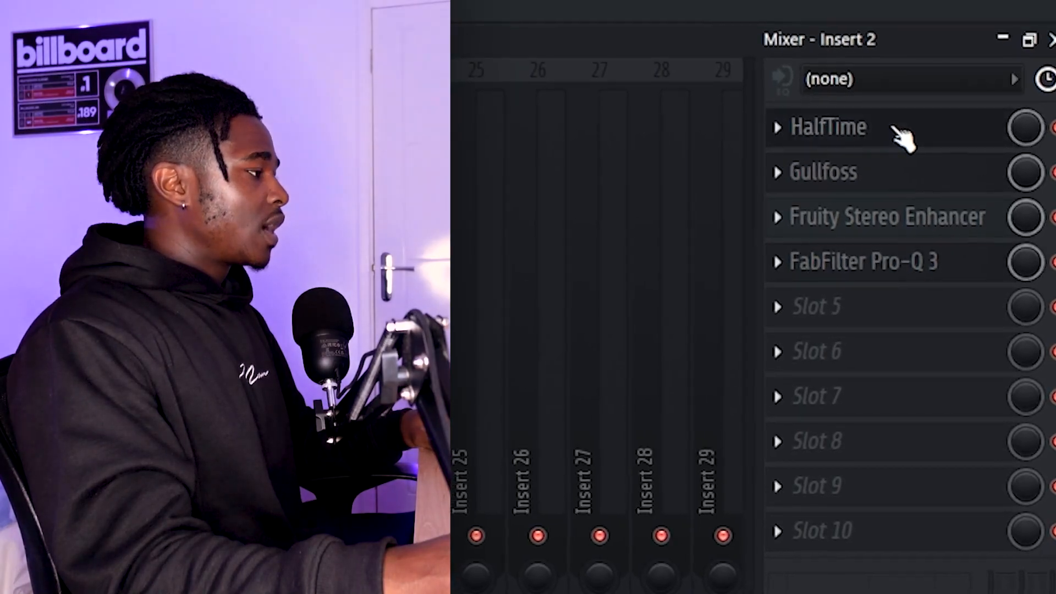
# - Open HalfTime and FabFilter Pro-Q 3 on Insert 2, and compare its EQ curve with Insert 1's side by side during playback
pyautogui.click(902, 136)
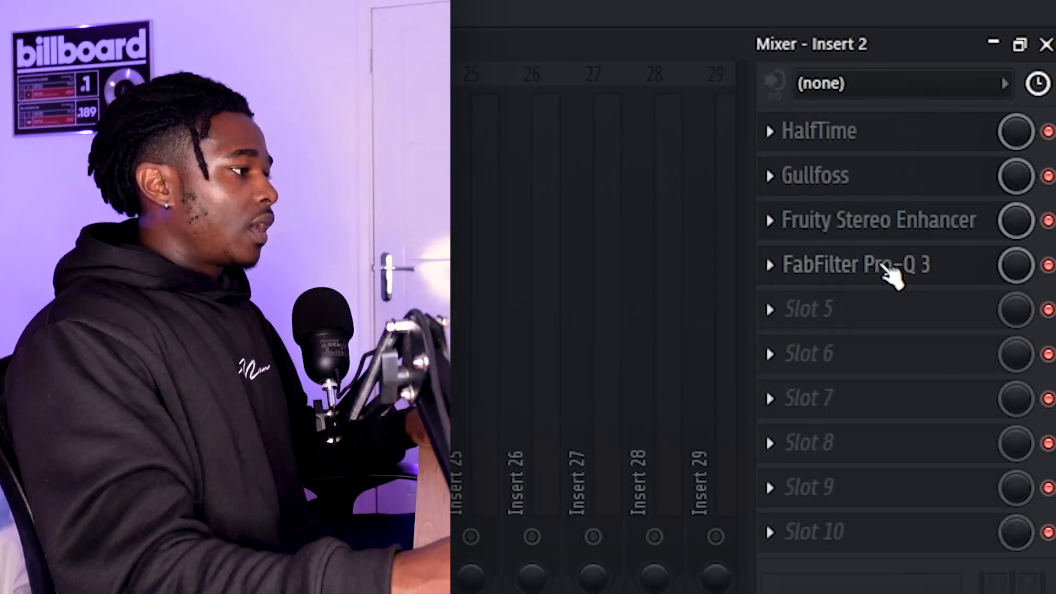
pyautogui.click(886, 269)
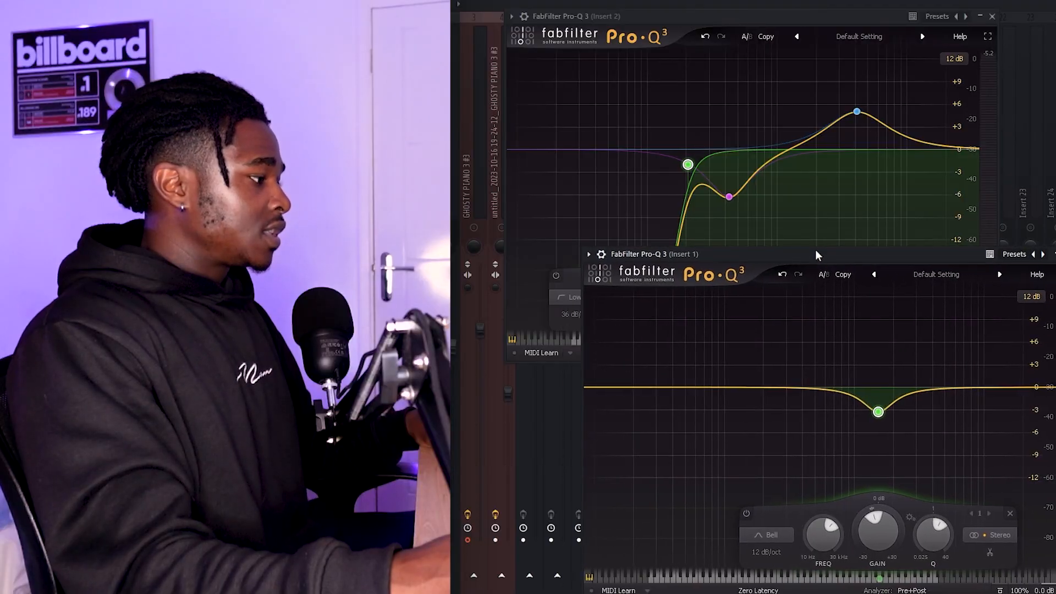
pyautogui.moveTo(814, 249); pyautogui.dragTo(838, 260)
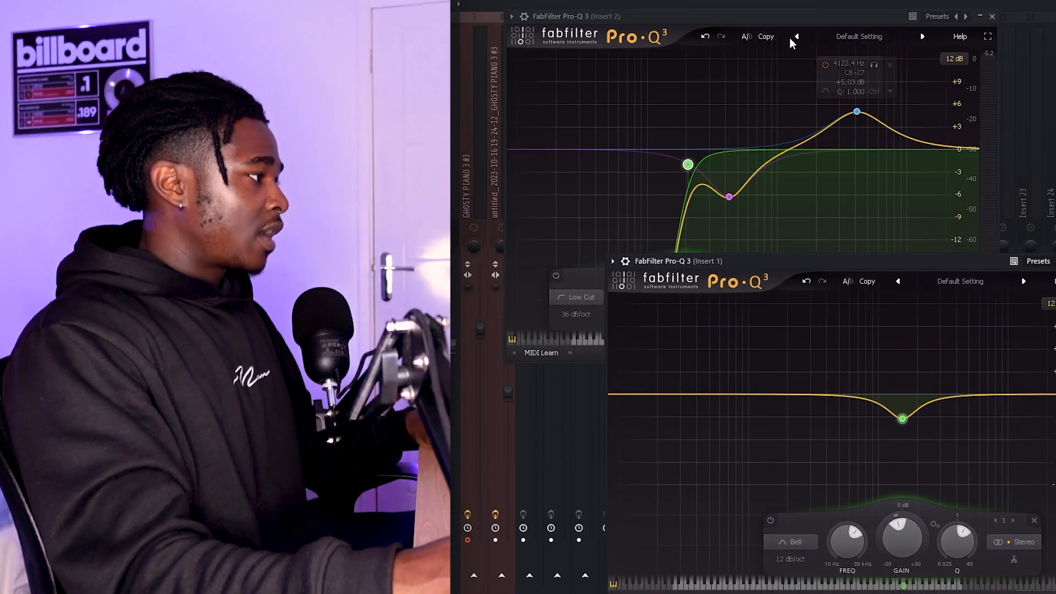
pyautogui.moveTo(778, 27); pyautogui.dragTo(771, 13)
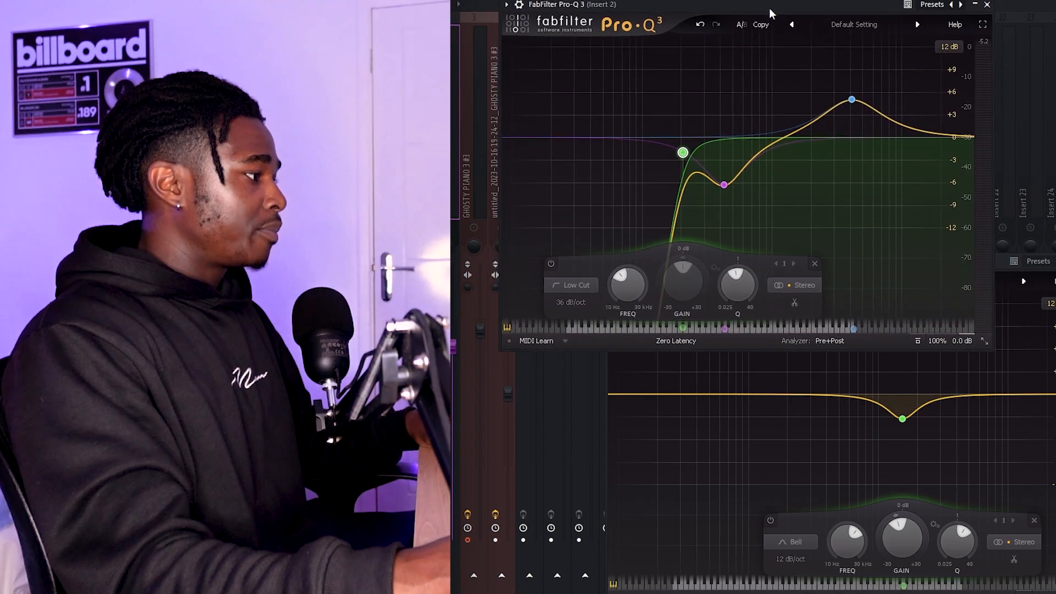
pyautogui.click(998, 260)
pyautogui.press('space')
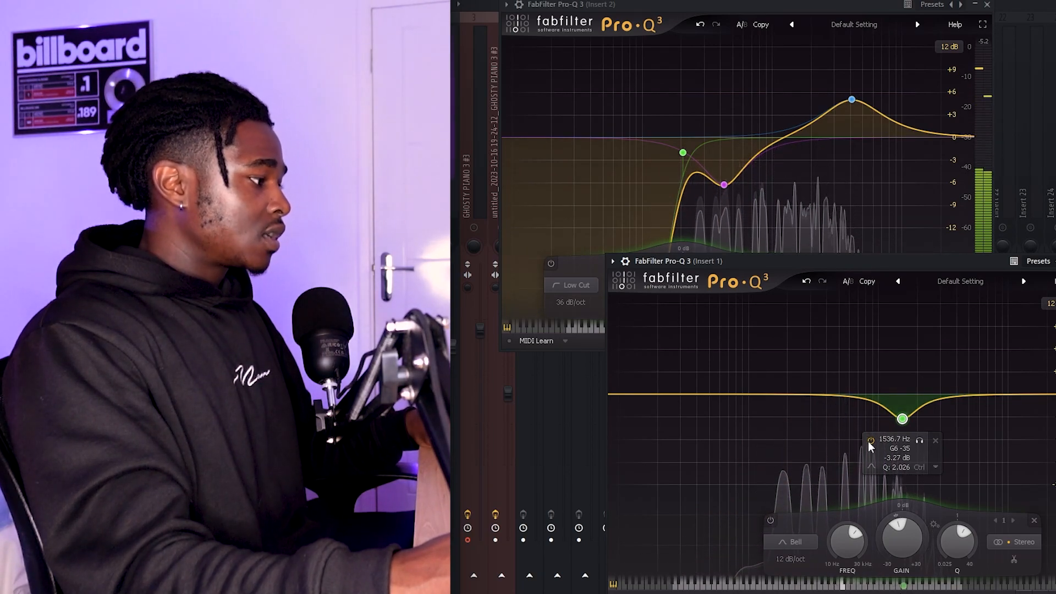
pyautogui.click(782, 10)
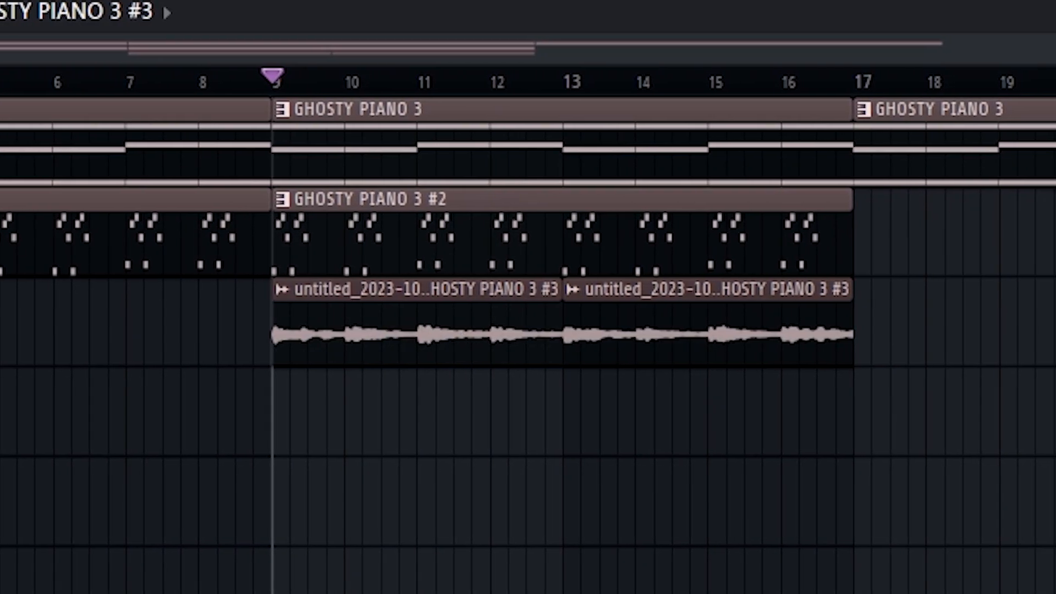
# - Place the GHOSTY PIANO 3 #3 pattern at bar 9 on the fourth playlist track to inspect its notes, and delete the clip
pyautogui.moveTo(0, 388); pyautogui.dragTo(261, 393)
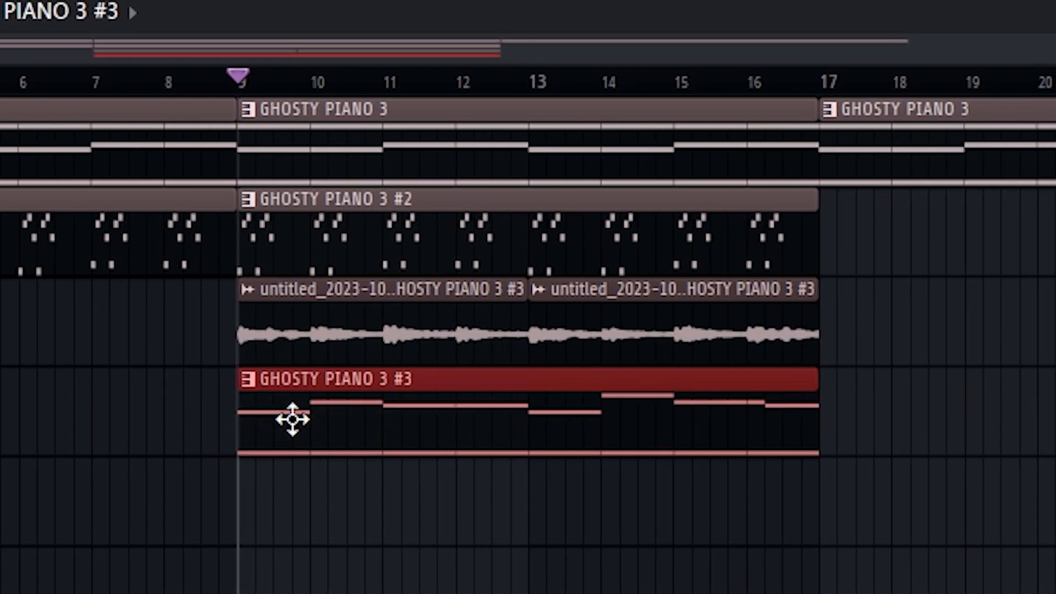
pyautogui.doubleClick(321, 411)
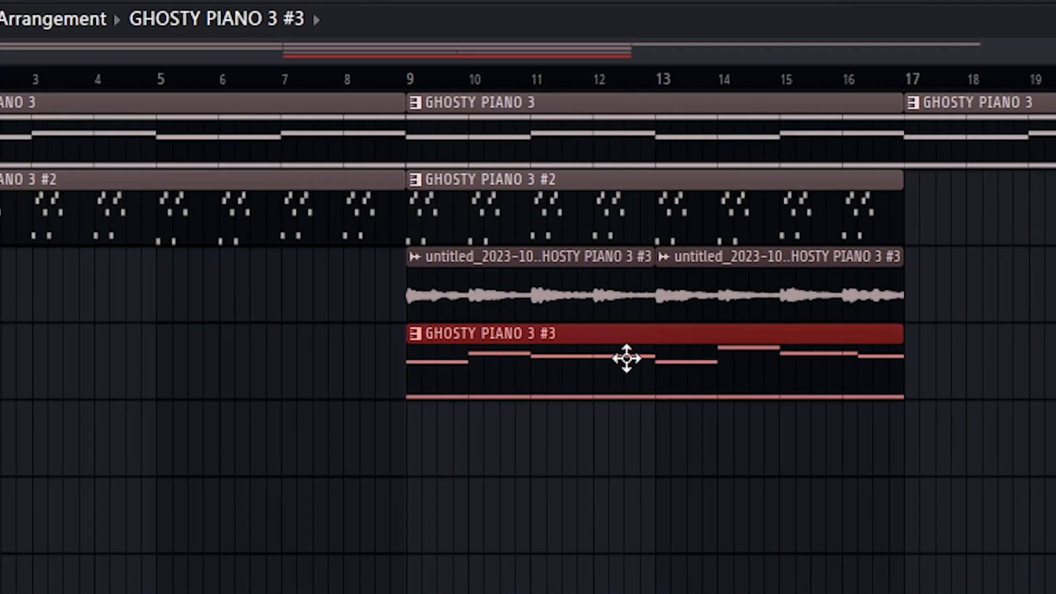
pyautogui.rightClick(592, 361)
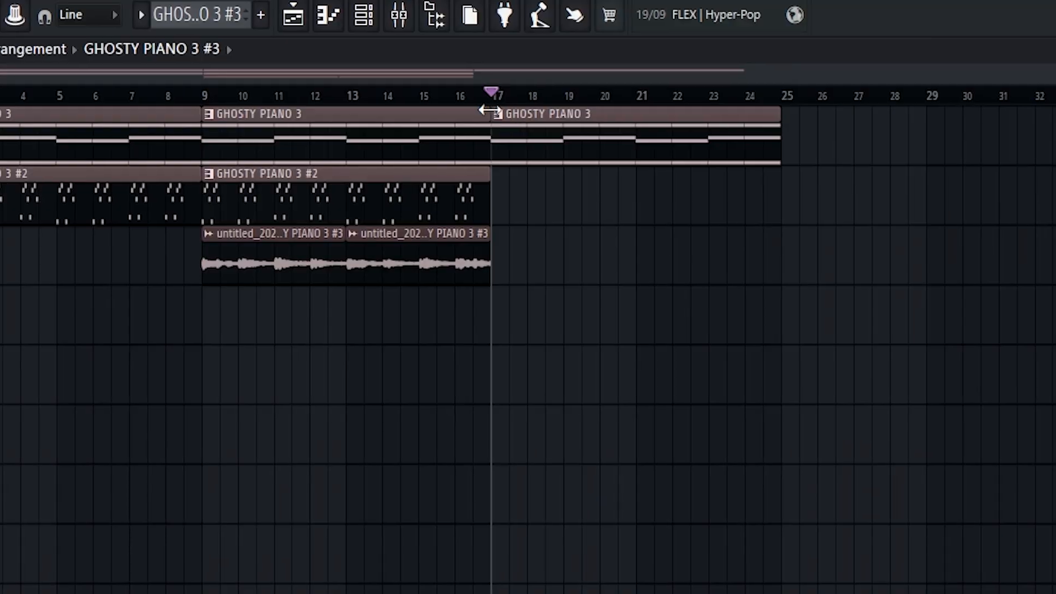
pyautogui.moveTo(493, 98); pyautogui.dragTo(780, 136)
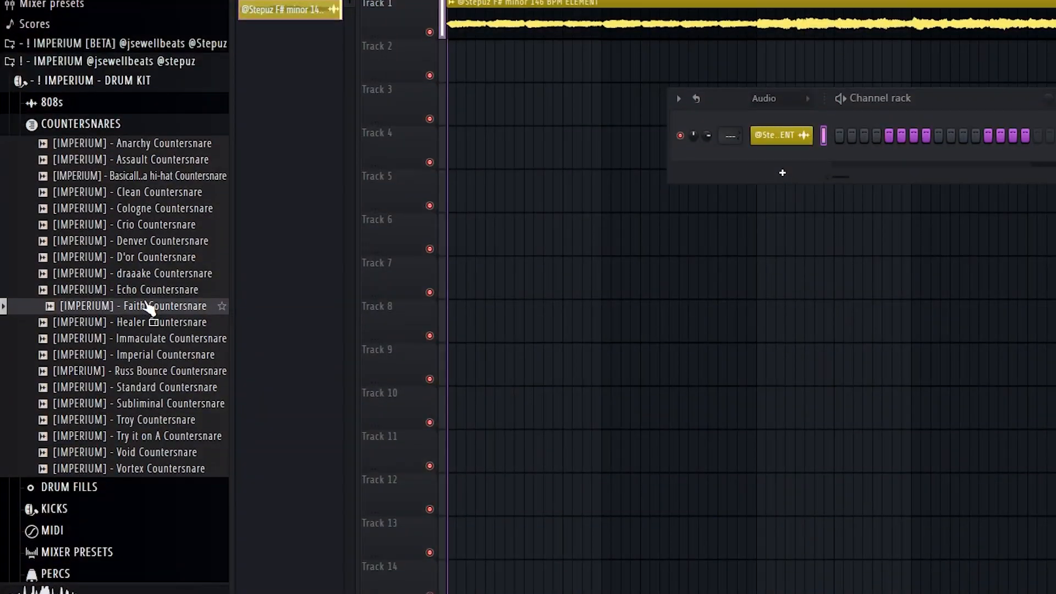
# - Add the Faith Countersnare to the channel rack while the melody plays, and program its pattern in the piano roll
pyautogui.press('space')
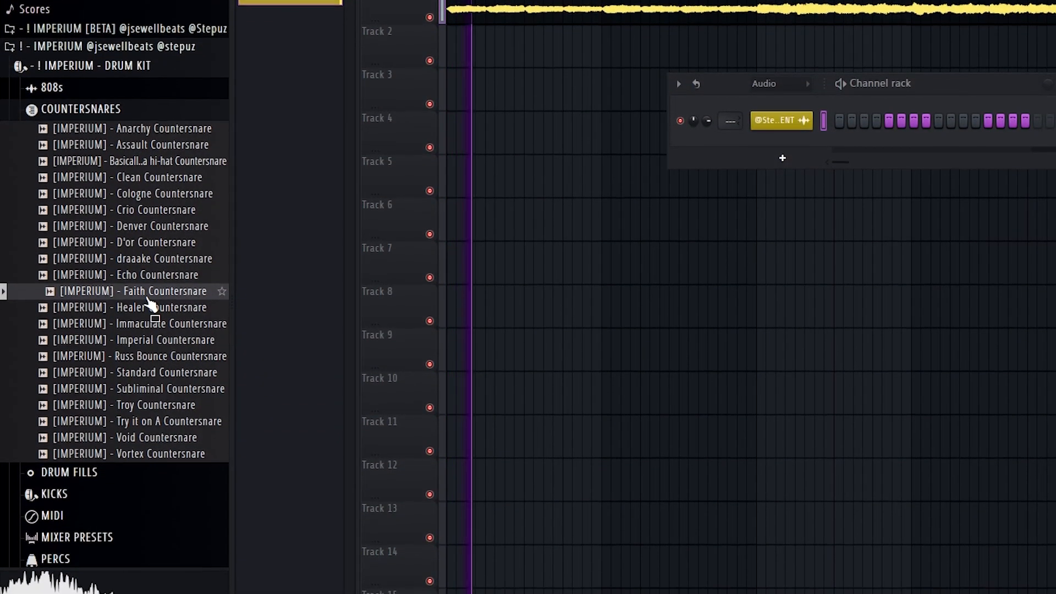
pyautogui.moveTo(146, 282); pyautogui.dragTo(802, 137)
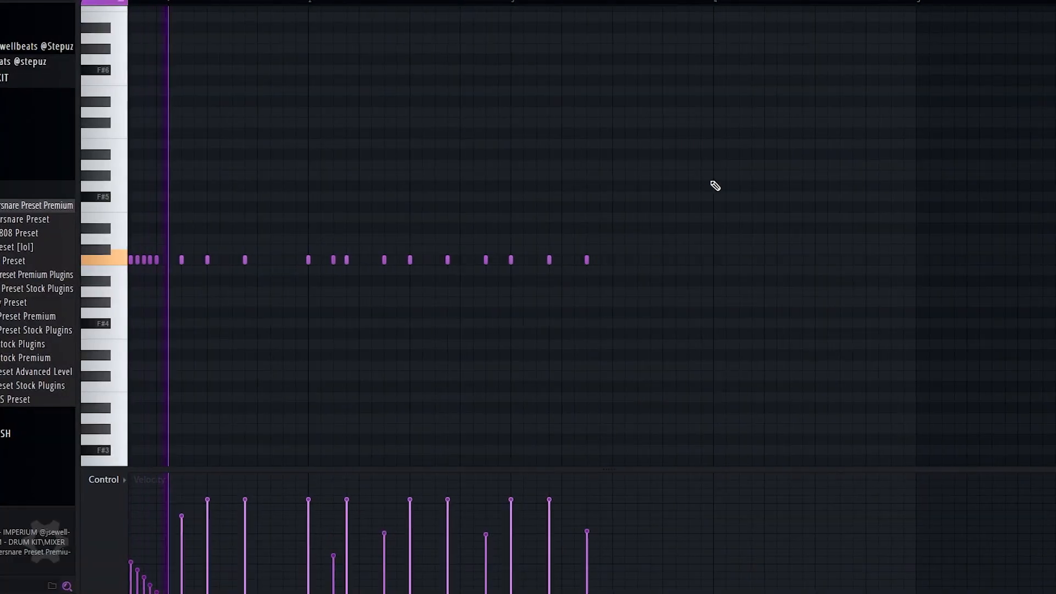
pyautogui.moveTo(714, 185); pyautogui.dragTo(898, 169)
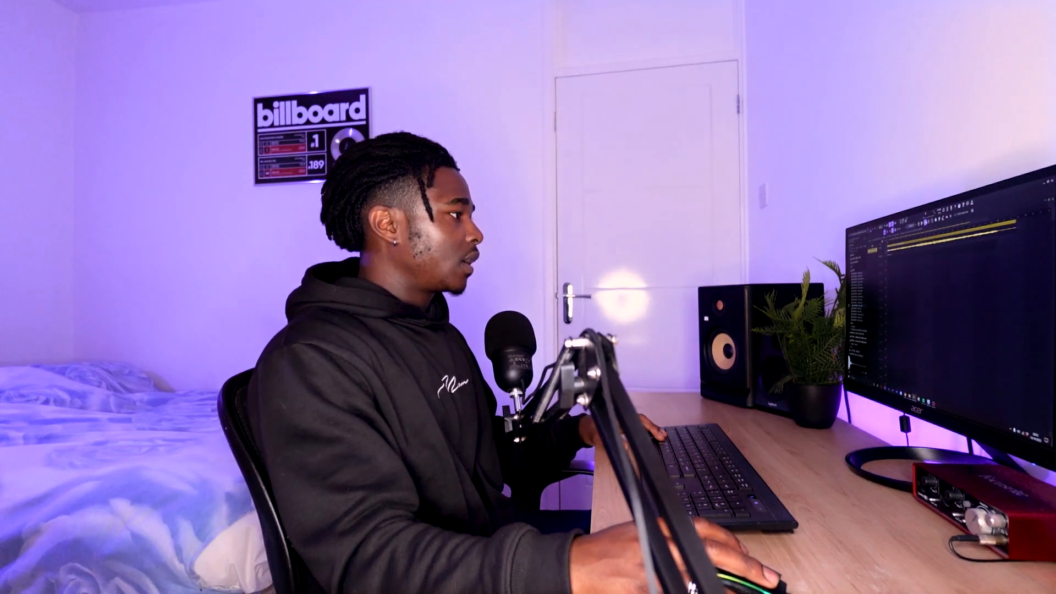
# - Add the Icarus Snare and a second IMPERIUM snare sample to the channel rack
pyautogui.moveTo(141, 302); pyautogui.dragTo(819, 175)
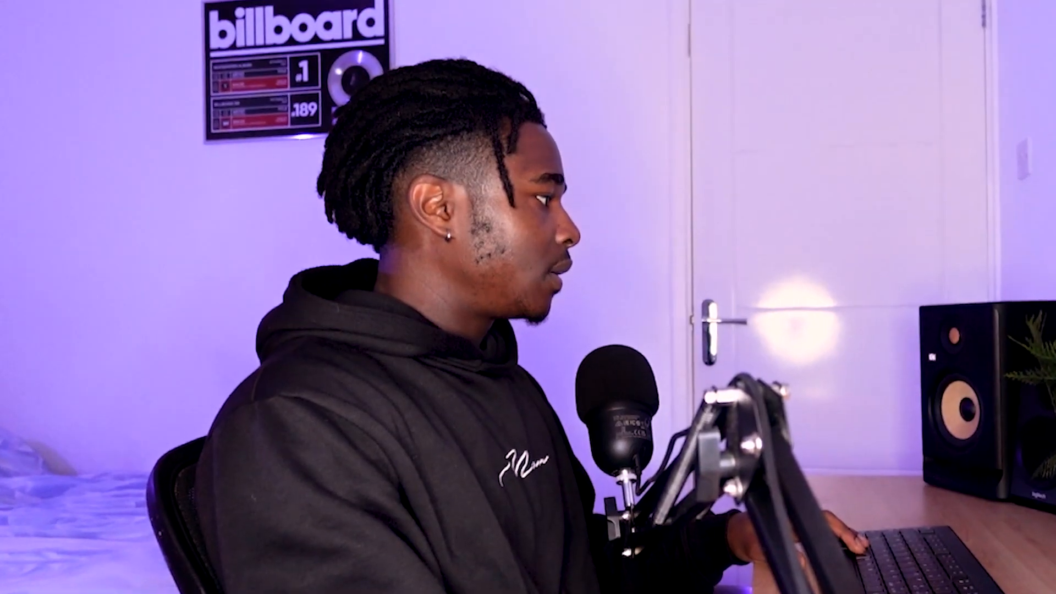
pyautogui.moveTo(136, 216); pyautogui.dragTo(138, 223)
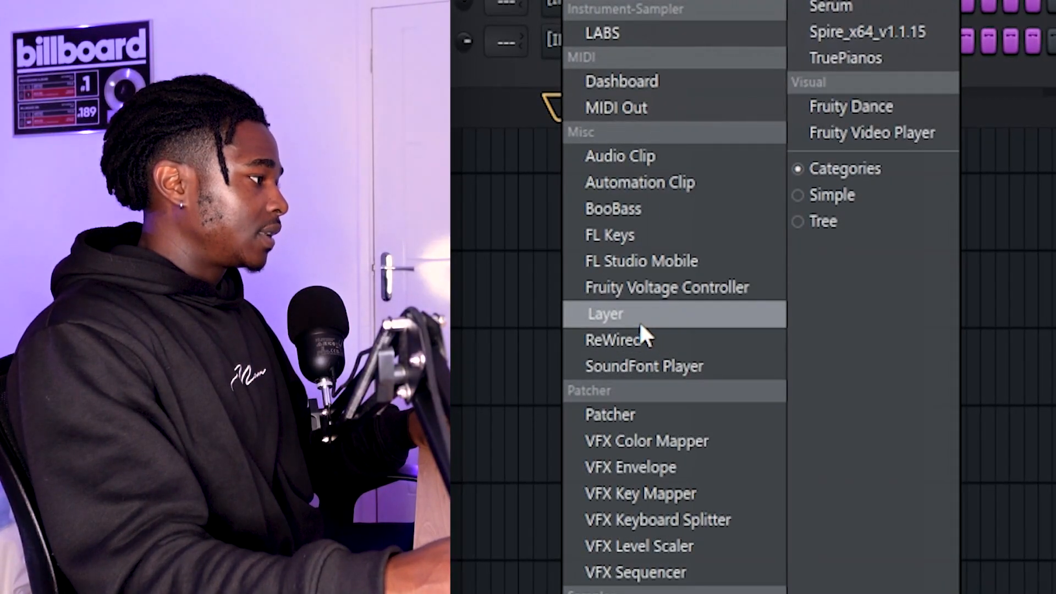
# - Create a Layer channel for the two snares and place a hit on its ninth step
pyautogui.click(639, 321)
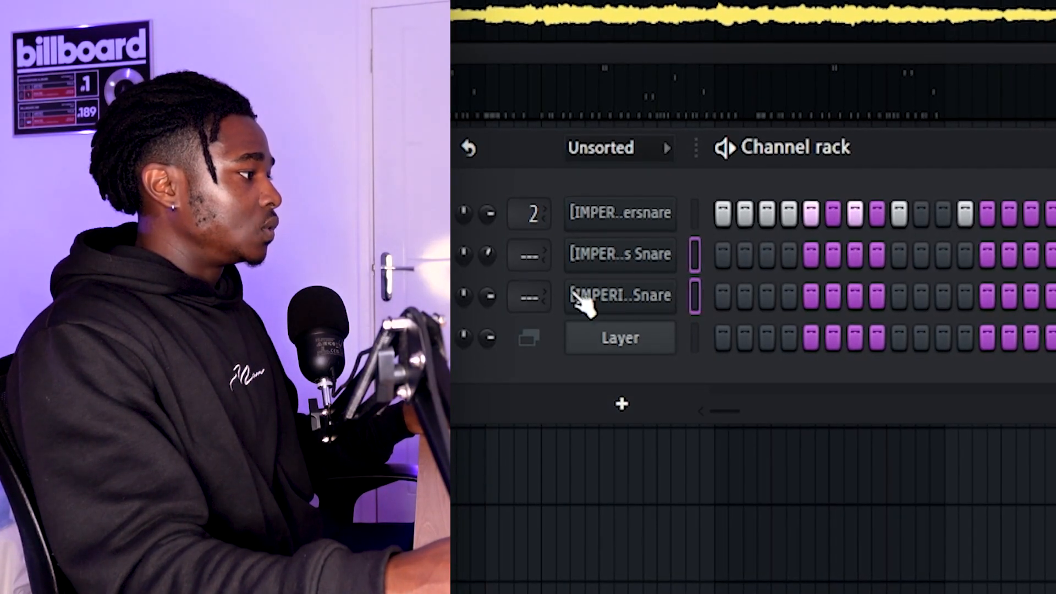
pyautogui.click(619, 338)
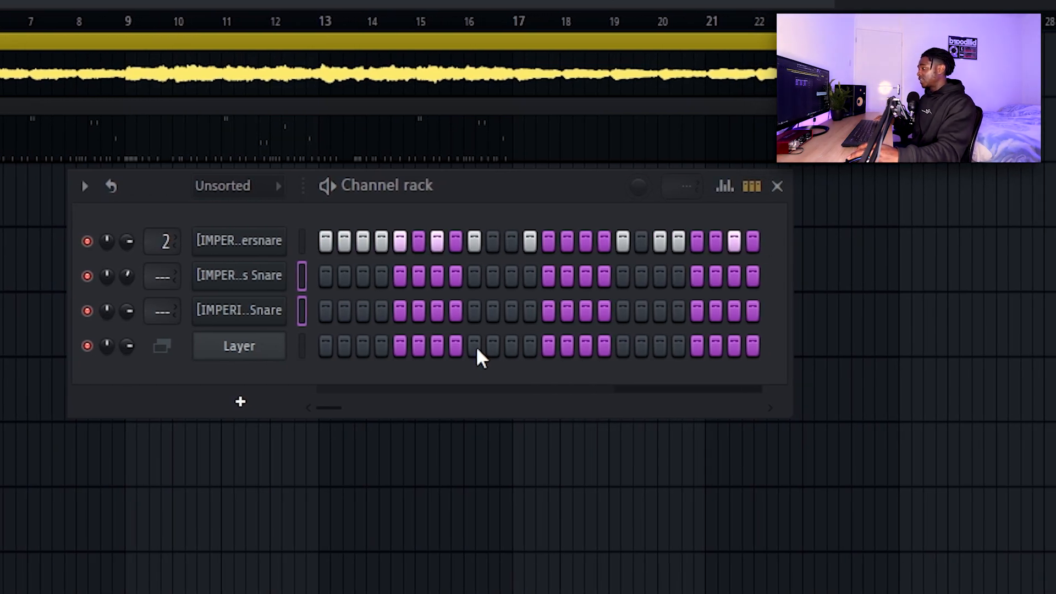
pyautogui.click(454, 347)
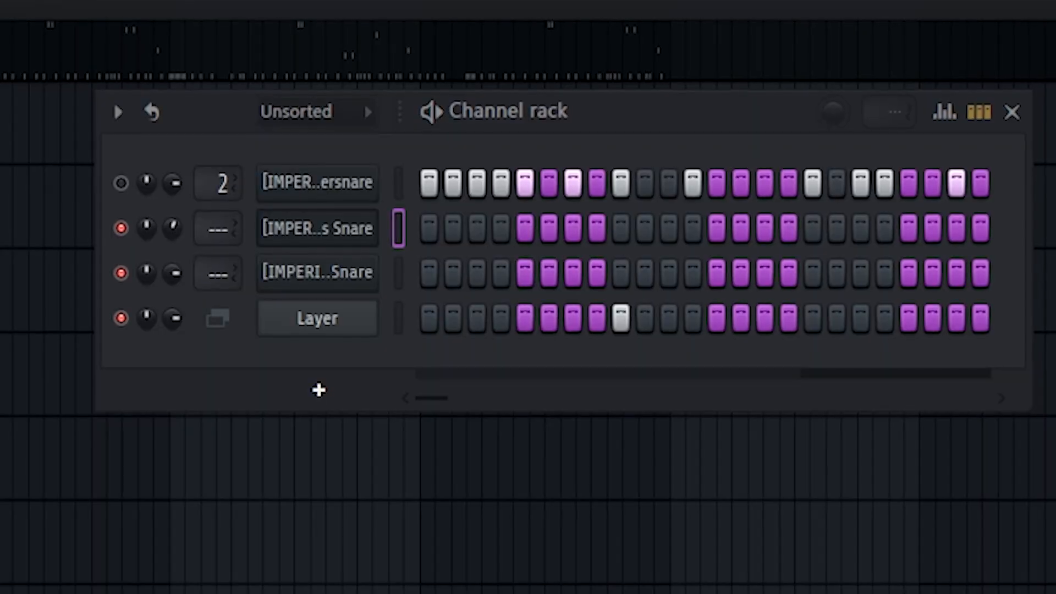
# - Route the Icarus Snare to mixer track 3 and load the IMPERIUM Snare Preset Premium onto that track
pyautogui.hotkey('ctrl', 'l')
pyautogui.scroll(3, 207, 280)
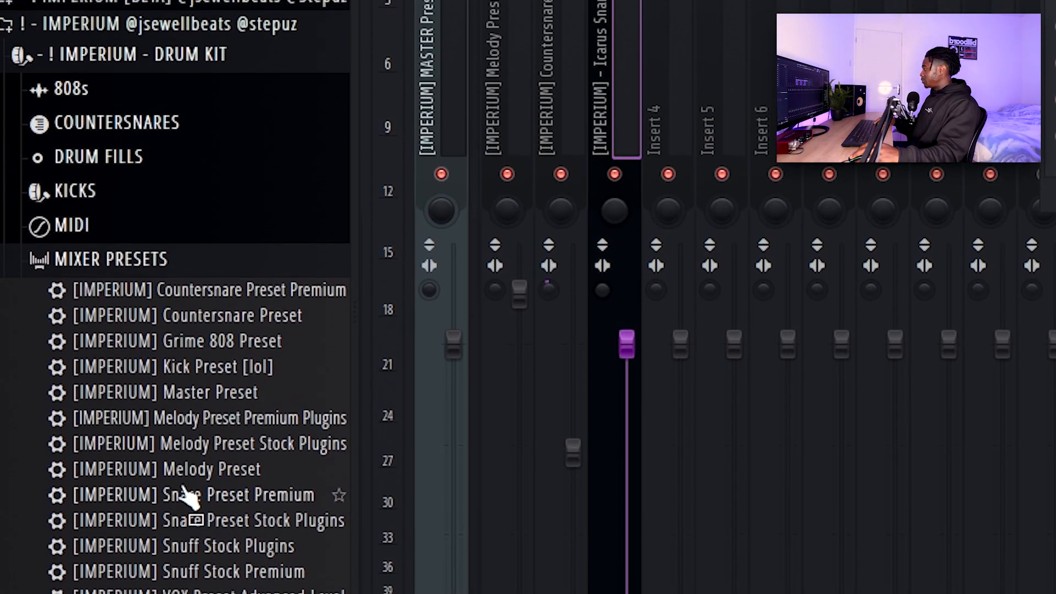
pyautogui.moveTo(187, 495); pyautogui.dragTo(614, 82)
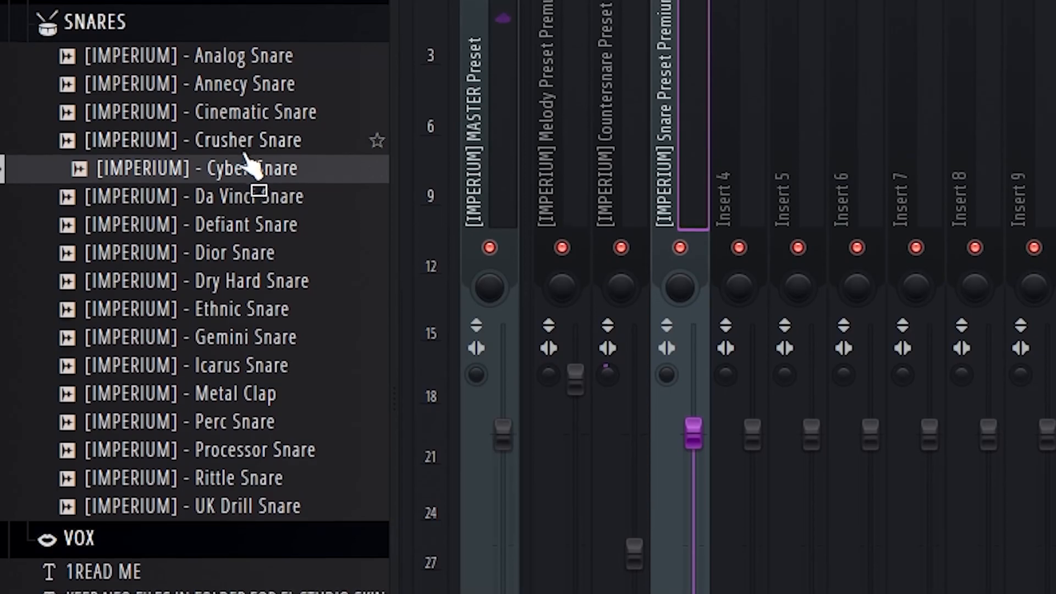
# - Audition another sample from the SNARES folder and continue the snare pattern in the Layer channel's piano roll
pyautogui.moveTo(232, 175); pyautogui.dragTo(261, 294)
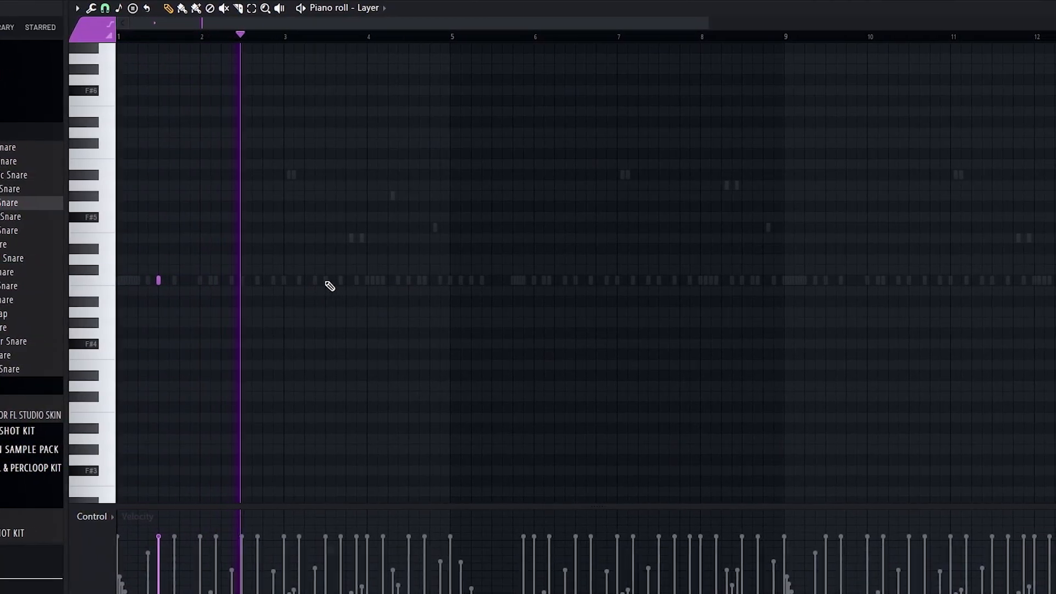
pyautogui.click(424, 280)
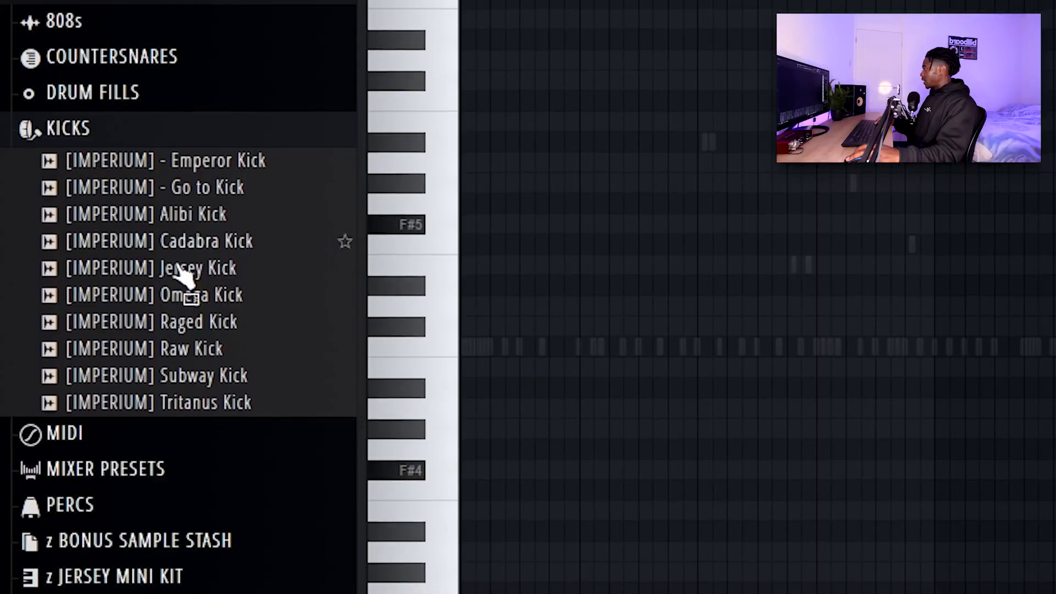
# - Load the Subway Kick sample and draw its syncopated kick pattern from bar 3 to bar 14 in the piano roll
pyautogui.moveTo(205, 370); pyautogui.dragTo(321, 339)
pyautogui.moveTo(321, 340); pyautogui.dragTo(321, 339)
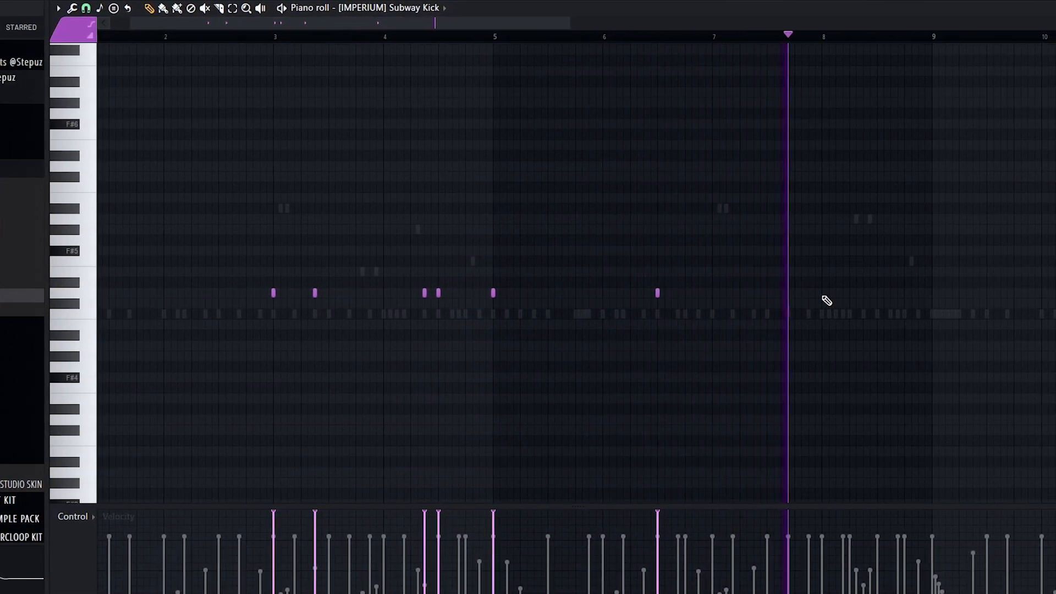
pyautogui.click(863, 297)
pyautogui.click(932, 295)
pyautogui.scroll(-3, 891, 137)
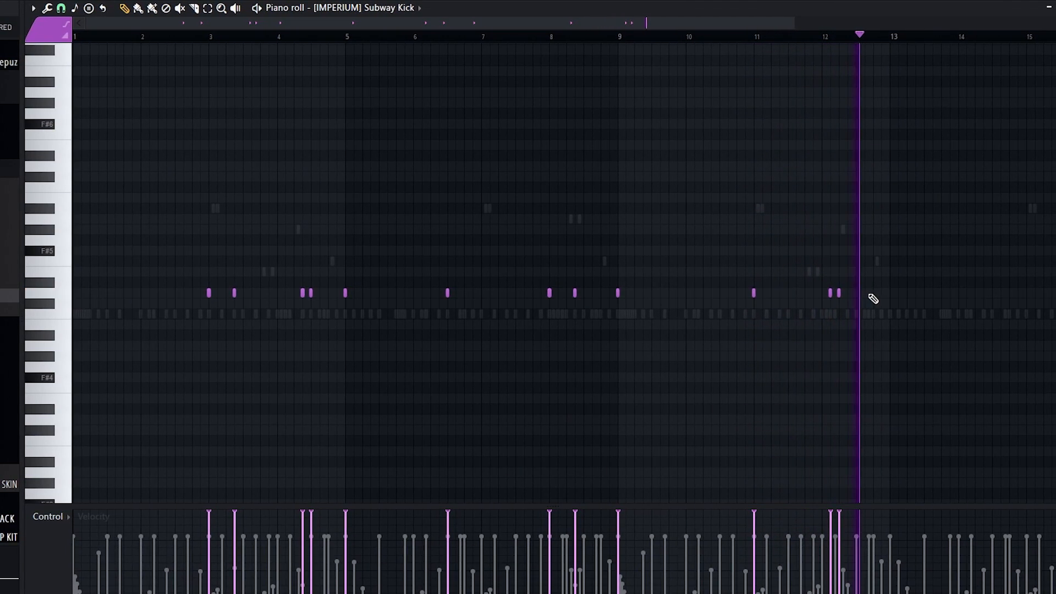
pyautogui.click(889, 293)
pyautogui.scroll(-1, 778, 236)
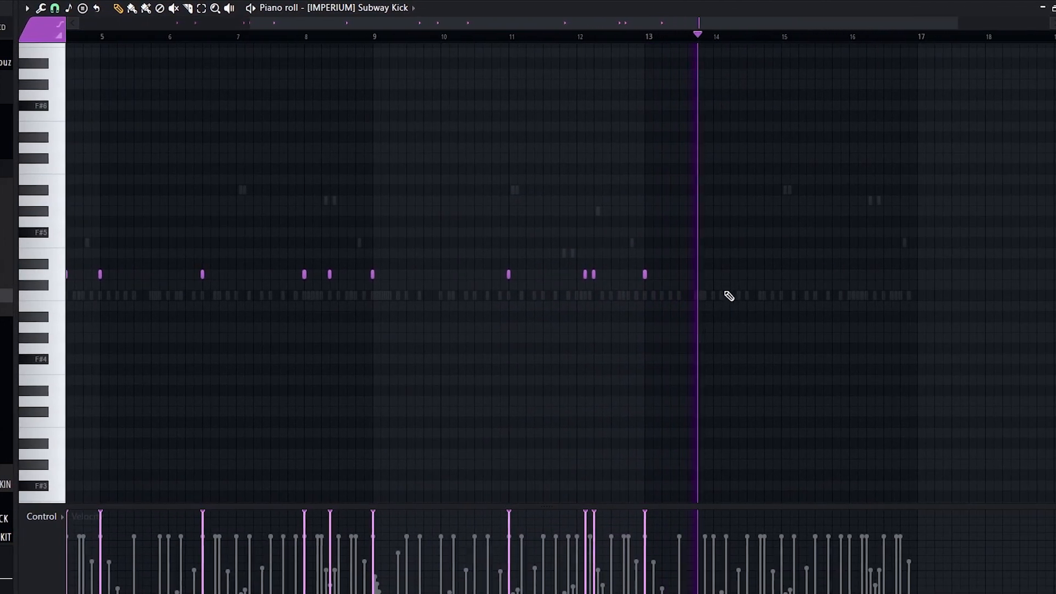
pyautogui.click(747, 274)
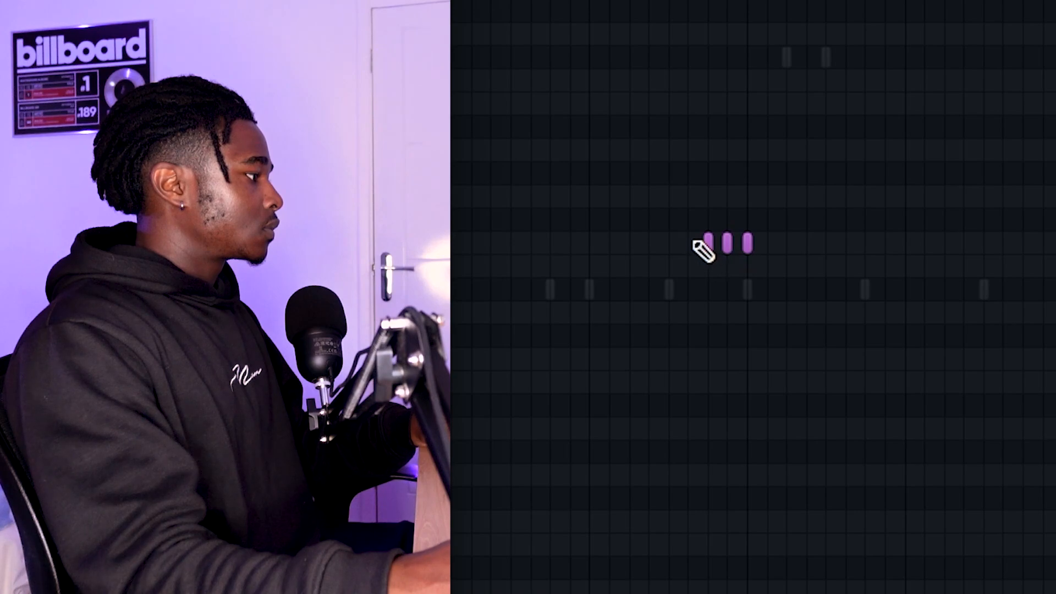
pyautogui.click(676, 249)
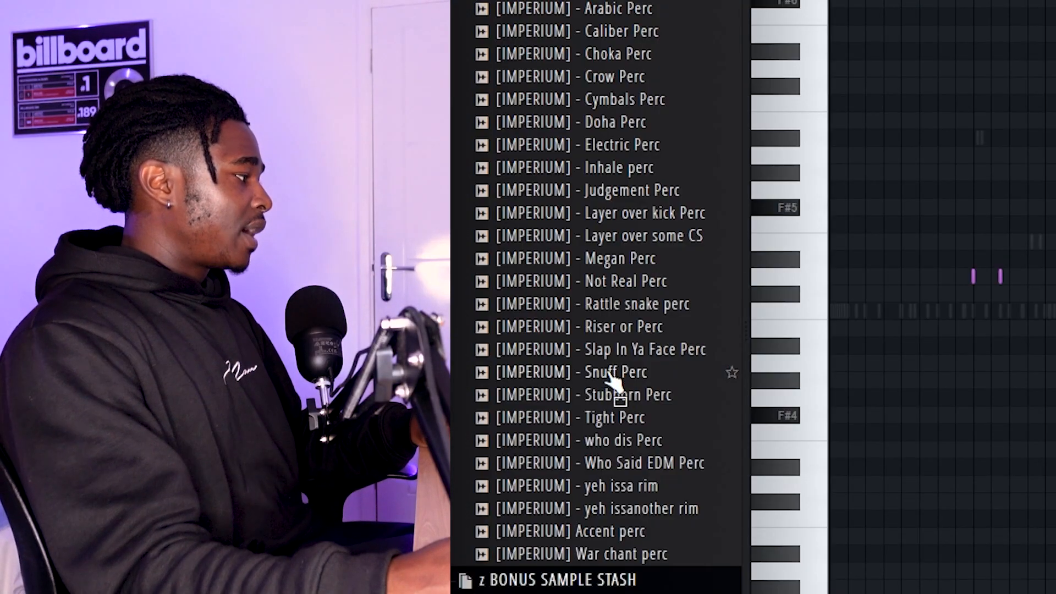
# - Load the Snuff Perc sample and place its sparse hits across the pattern in the piano roll, on the existing percussion row
pyautogui.moveTo(615, 380); pyautogui.dragTo(788, 335)
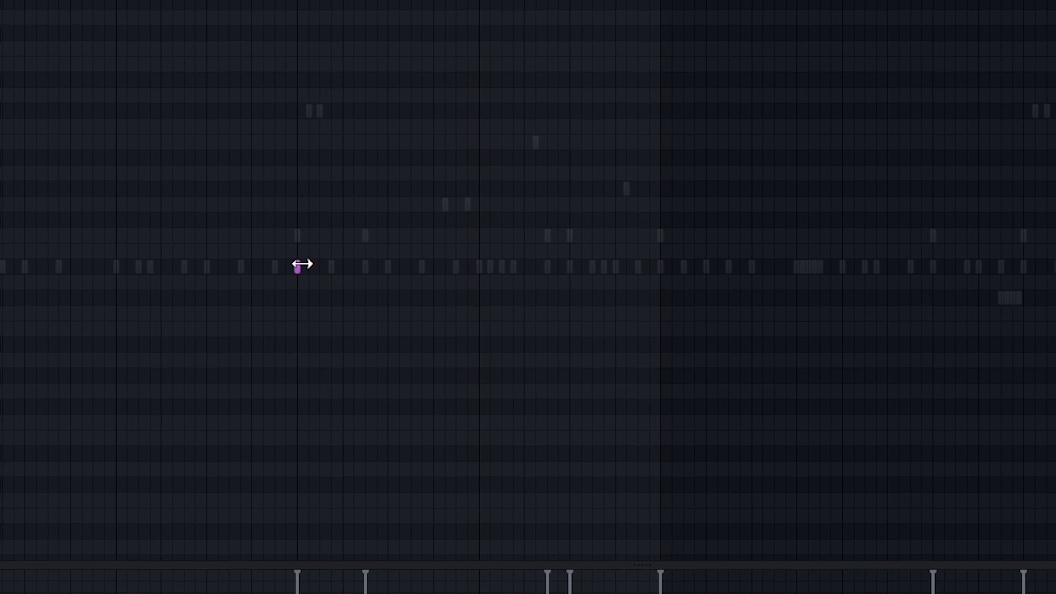
pyautogui.moveTo(673, 7); pyautogui.dragTo(701, 24)
pyautogui.click(535, 284)
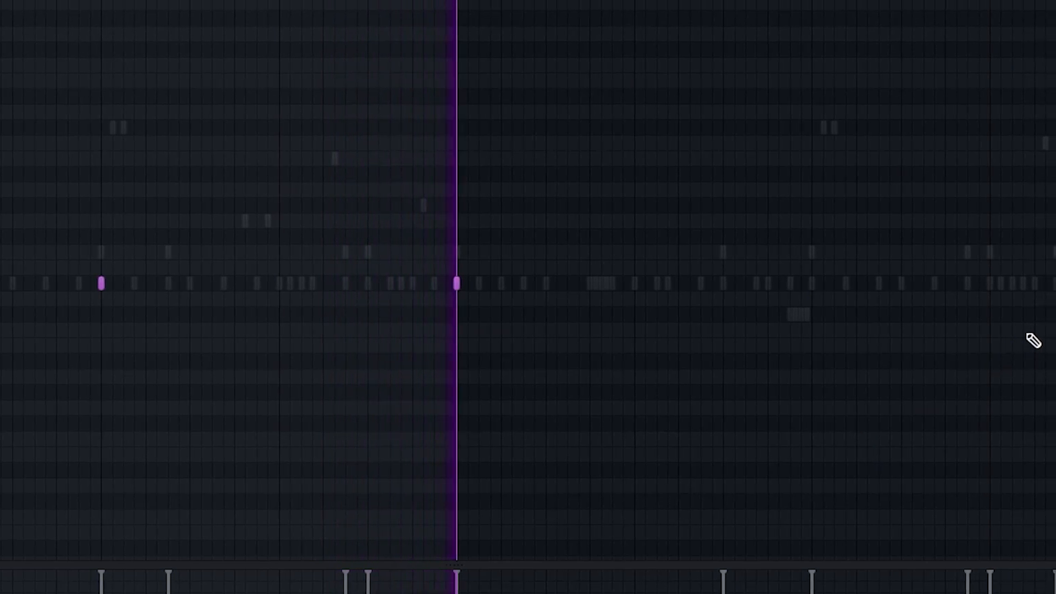
pyautogui.moveTo(989, 316); pyautogui.dragTo(843, 309)
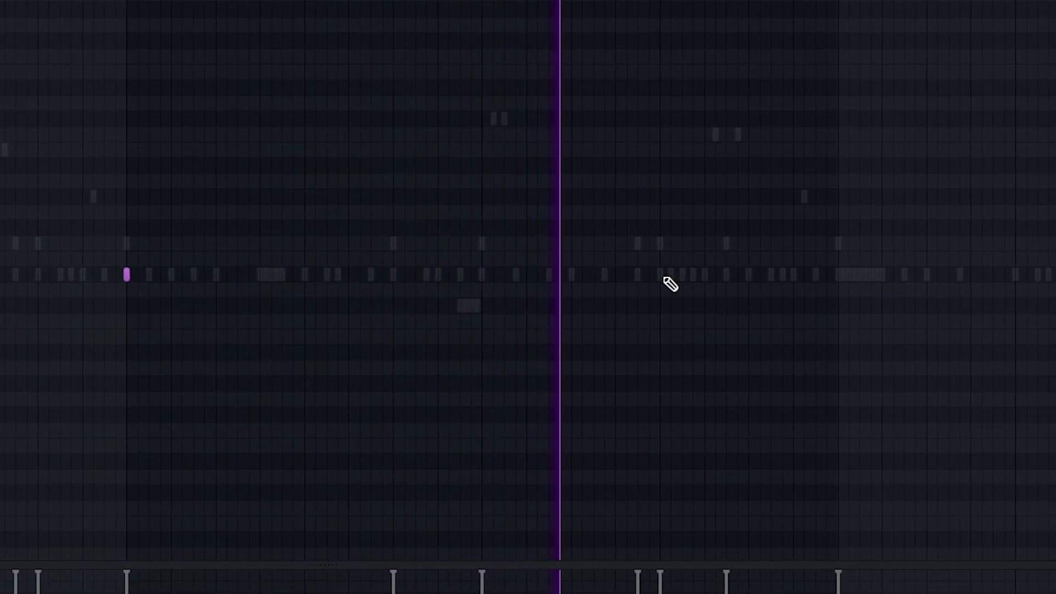
pyautogui.click(676, 274)
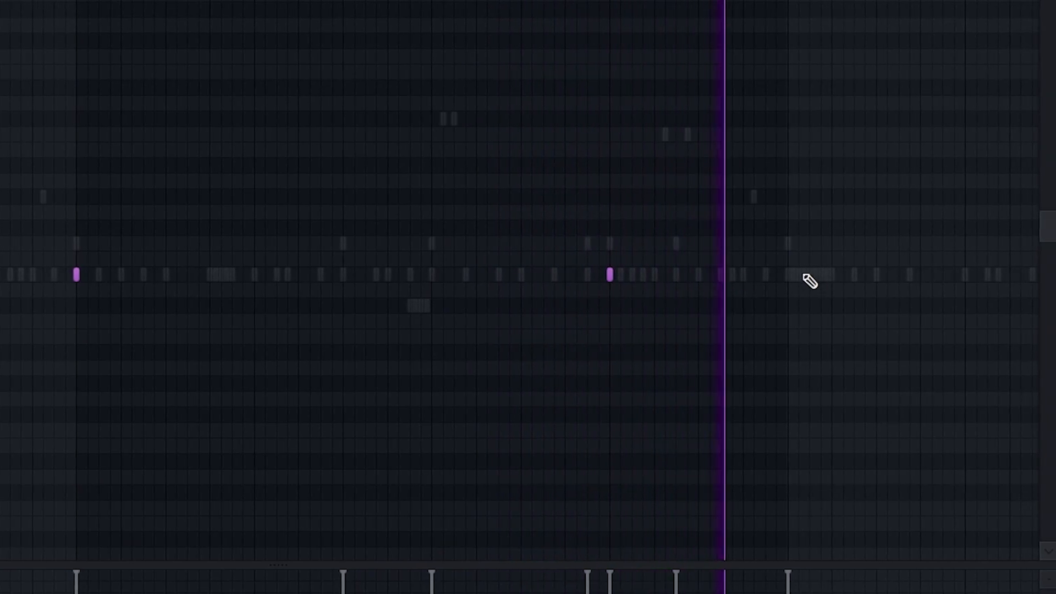
pyautogui.scroll(-2, 518, 280)
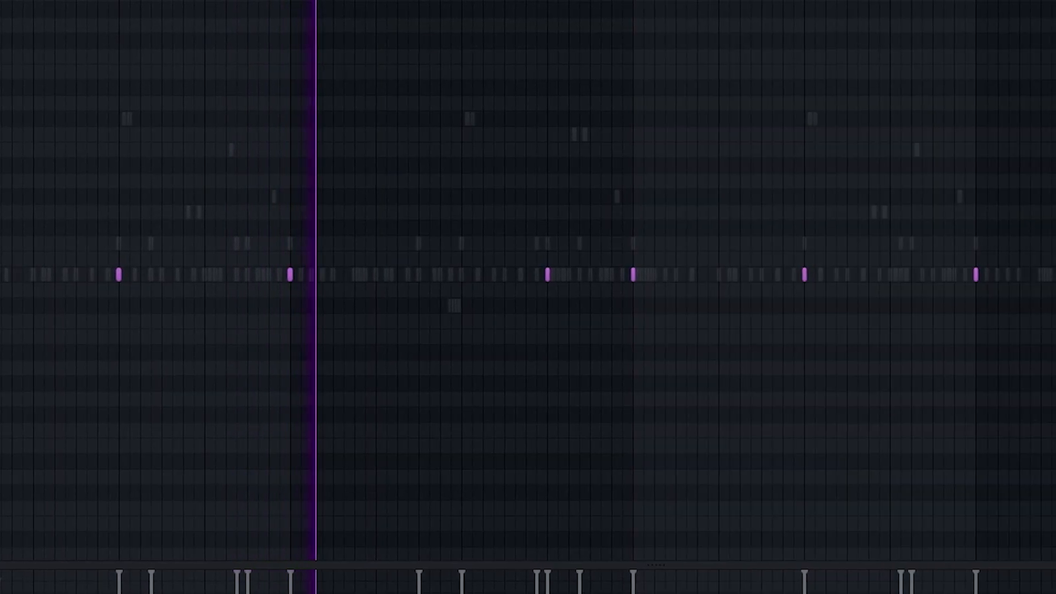
pyautogui.click(435, 275)
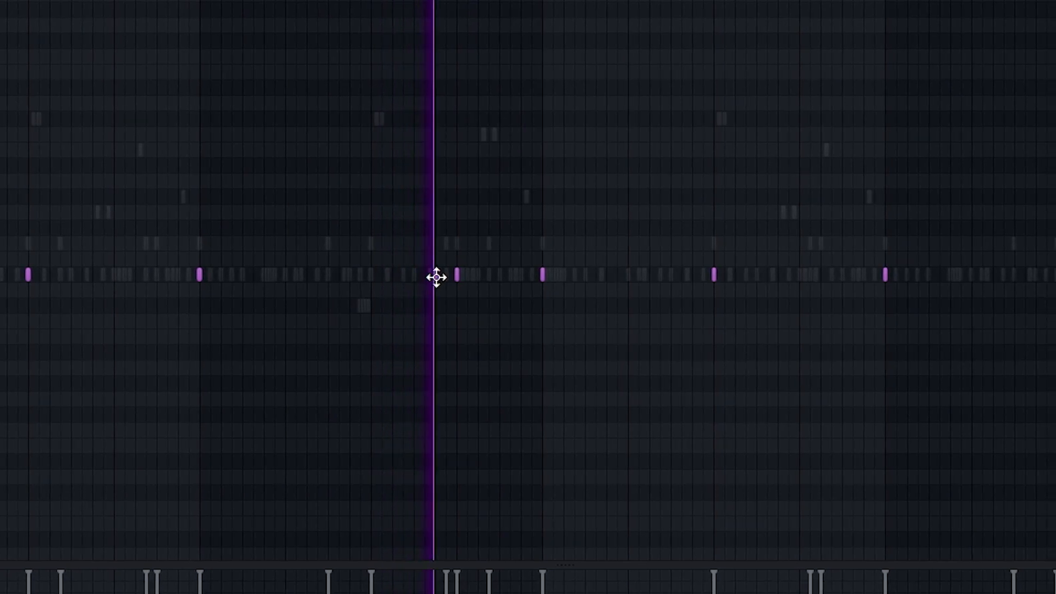
pyautogui.scroll(1, 559, 220)
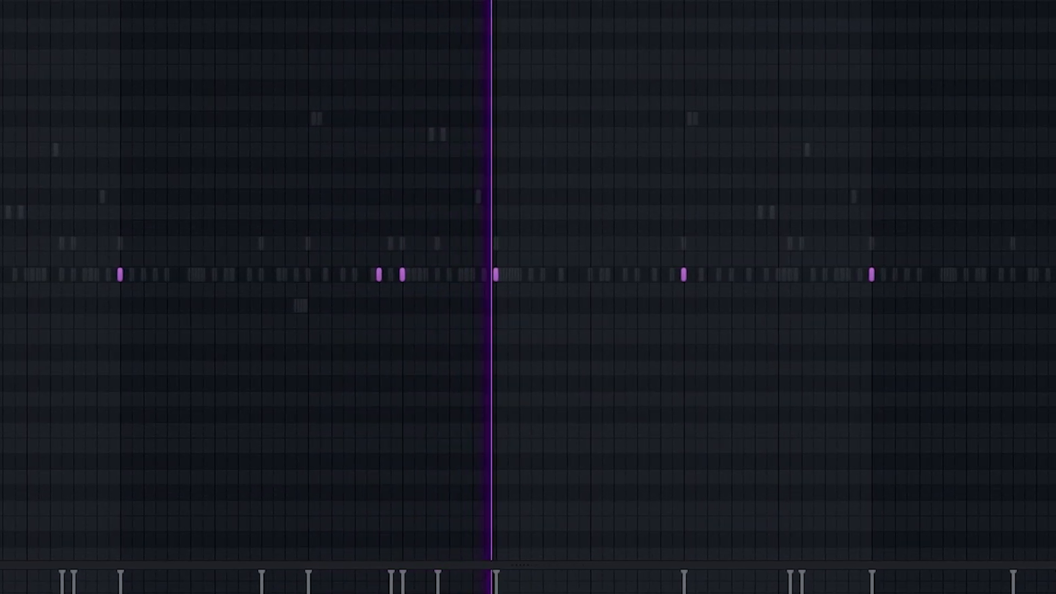
pyautogui.scroll(-1, 500, 275)
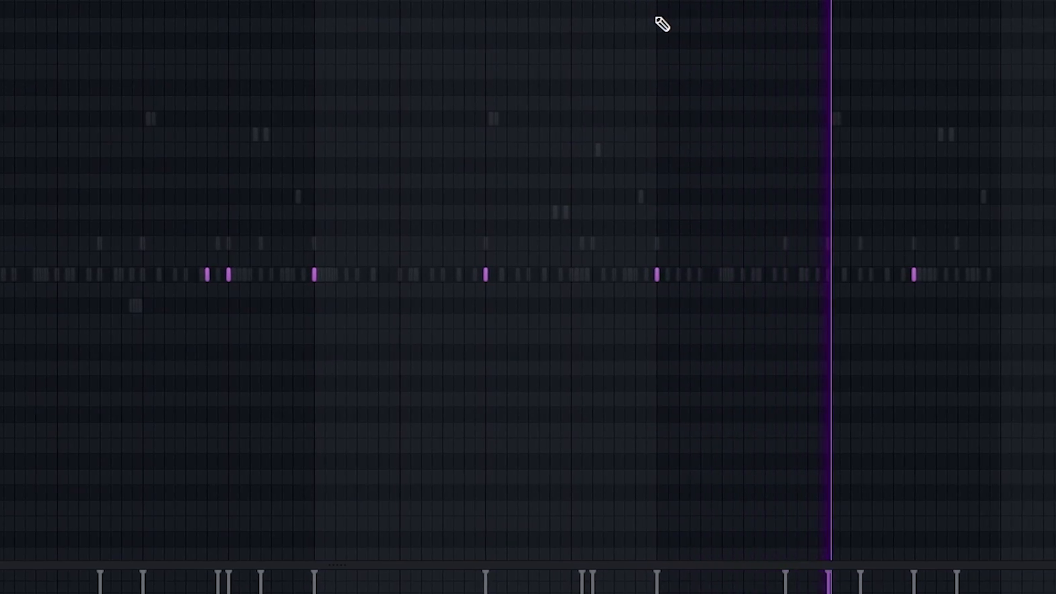
# - Audition the UK 808 presets in the IMPERIUM kit and add God Hand 808 [F] to the channel rack
pyautogui.press('F6')
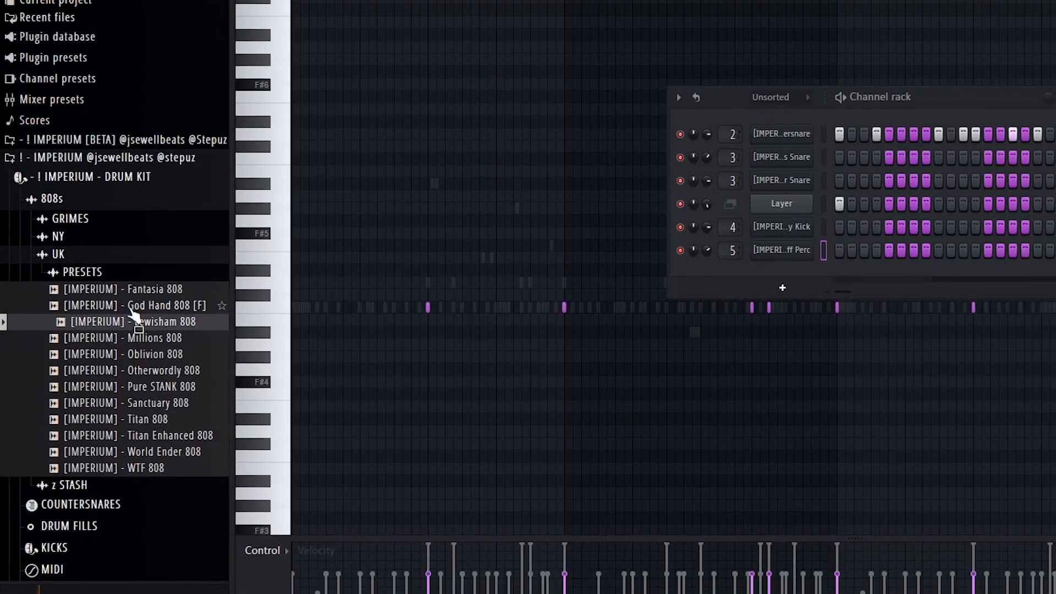
pyautogui.press('Up')
pyautogui.press('Up')
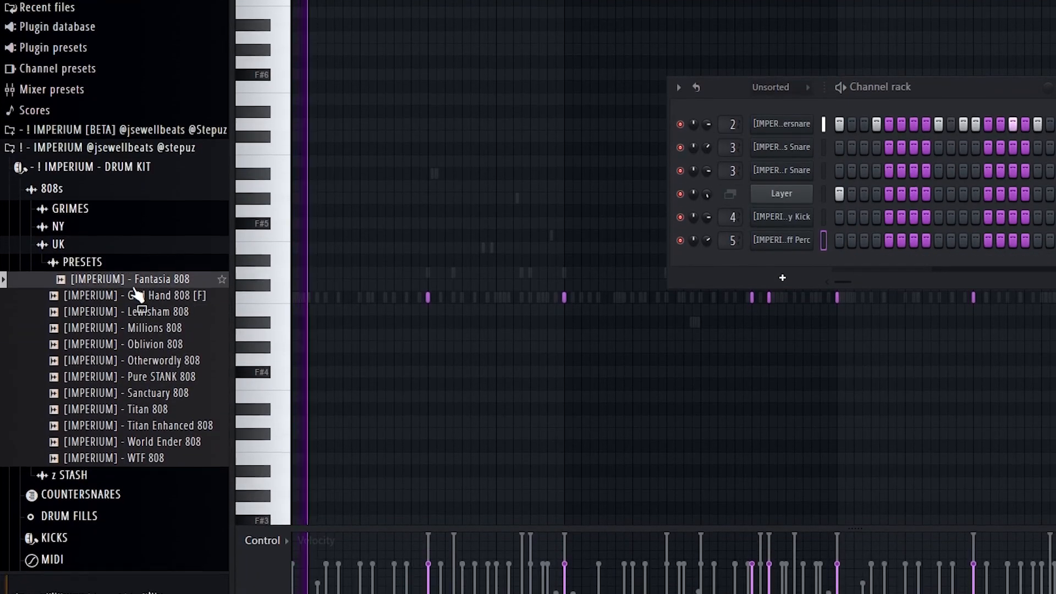
pyautogui.click(141, 287)
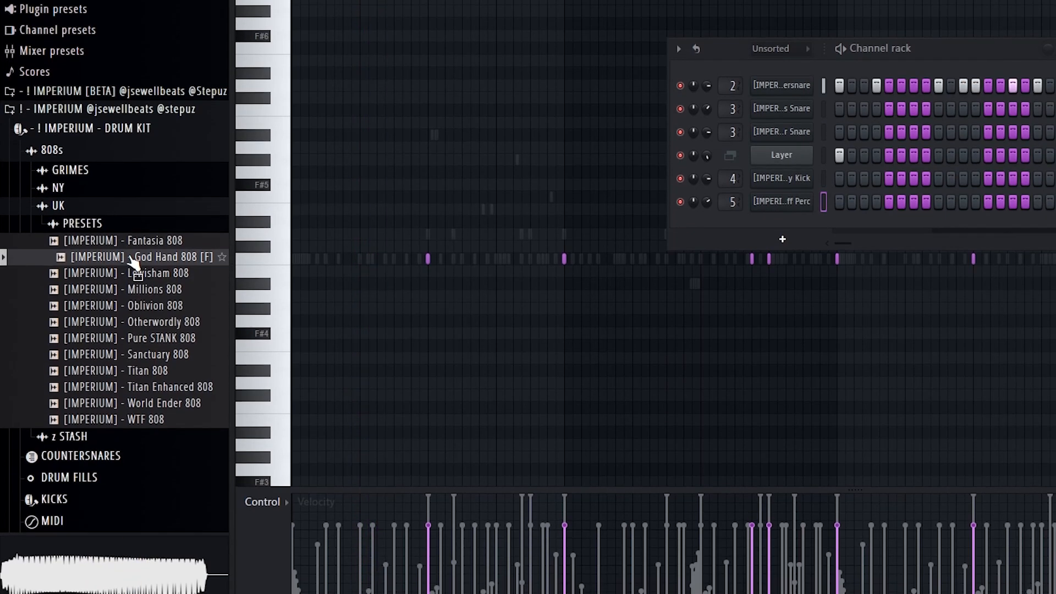
pyautogui.moveTo(575, 265); pyautogui.dragTo(792, 218)
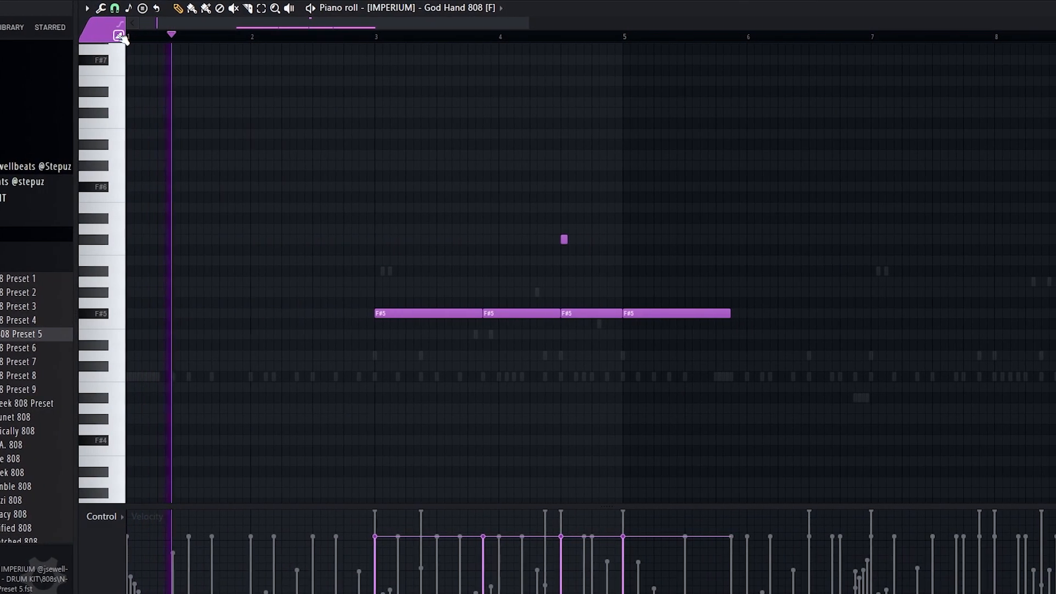
# - Draw the God Hand 808 bassline on F#5 from bar 3 to bar 8, with short slide notes above it in bars 4, 7 and 8
pyautogui.rightClick(560, 240)
pyautogui.scroll(-1, 572, 115)
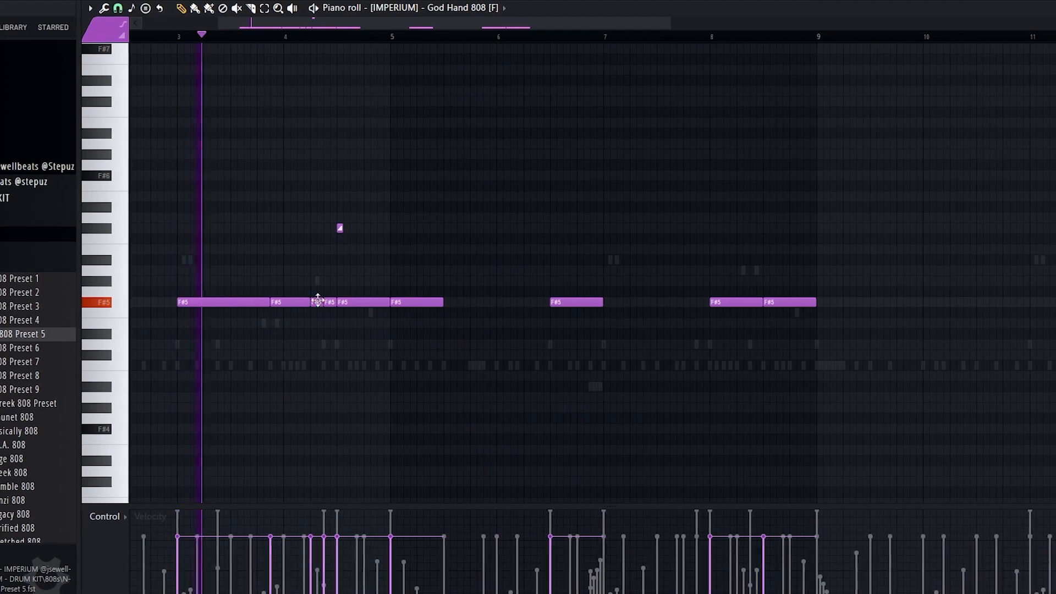
pyautogui.click(608, 281)
pyautogui.moveTo(609, 287); pyautogui.dragTo(600, 305)
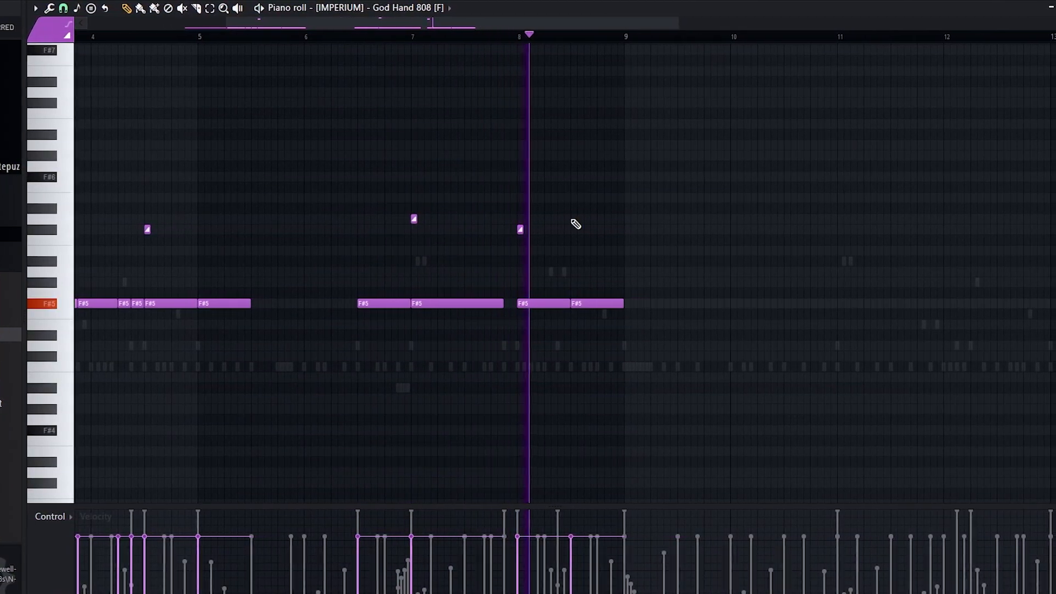
# - Fill the second half of bar 8 with four short F#5 notes and matching slide notes, raising the slides an octave to F#7
pyautogui.scroll(3, 561, 200)
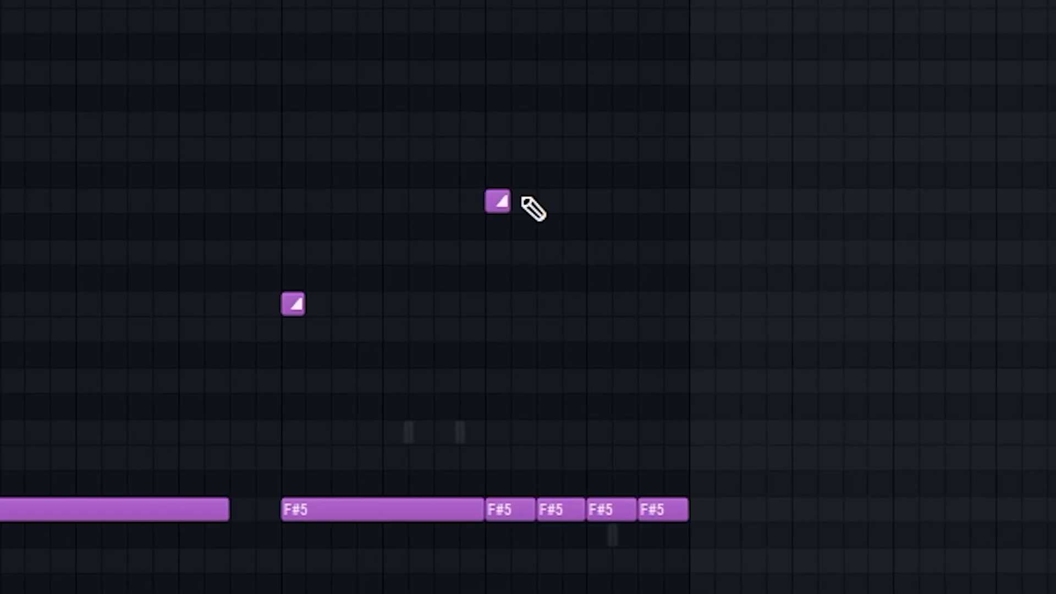
pyautogui.click(544, 201)
pyautogui.click(587, 201)
pyautogui.click(632, 202)
pyautogui.moveTo(718, 171); pyautogui.dragTo(585, 189)
pyautogui.hotkey('ctrl', 'Up')
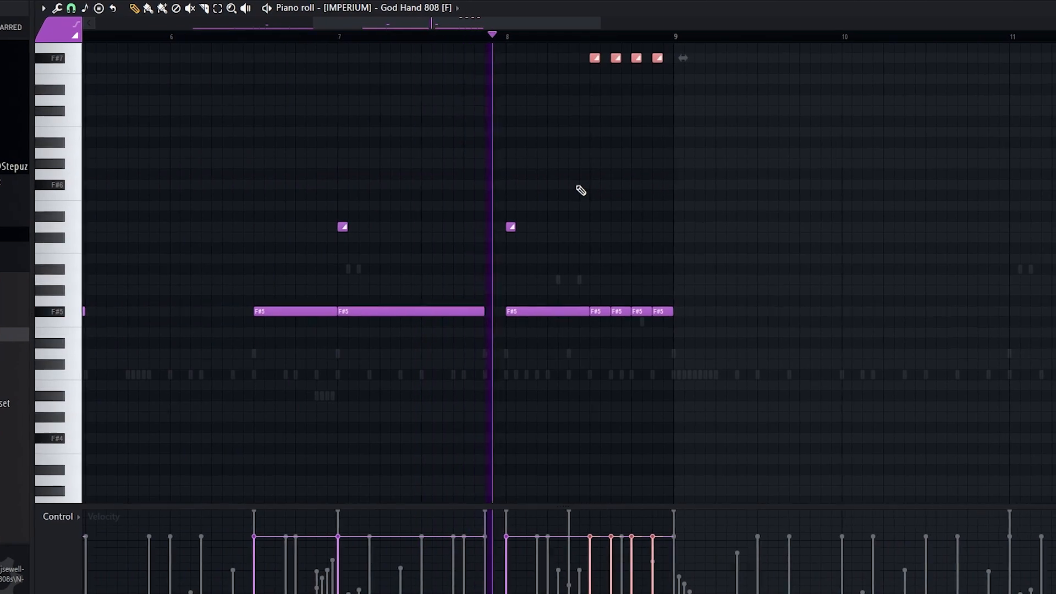
# - Delete the first F#7 slide note and extend the 808 with long F#5 notes at bars 9 and 11 and three short F#6 notes before bar 11
pyautogui.rightClick(594, 58)
pyautogui.scroll(3, 279, 94)
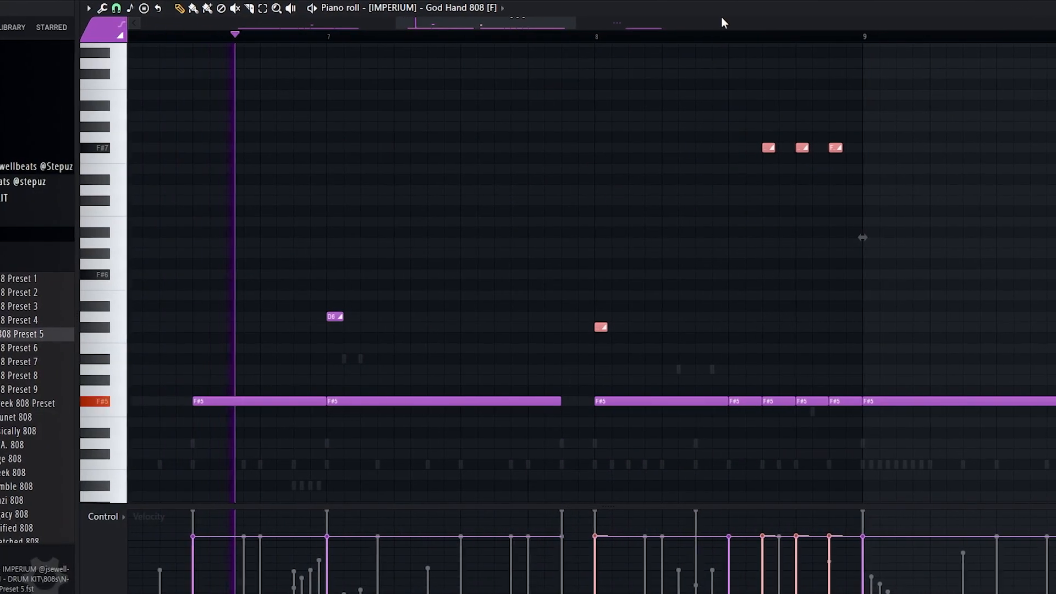
pyautogui.scroll(-2, 722, 21)
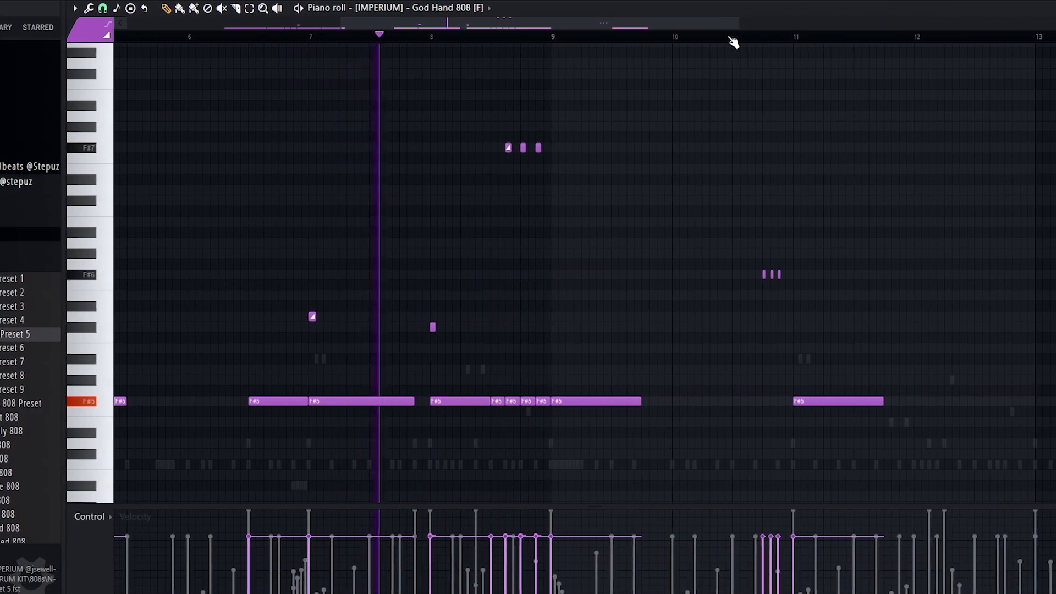
pyautogui.scroll(3, 724, 44)
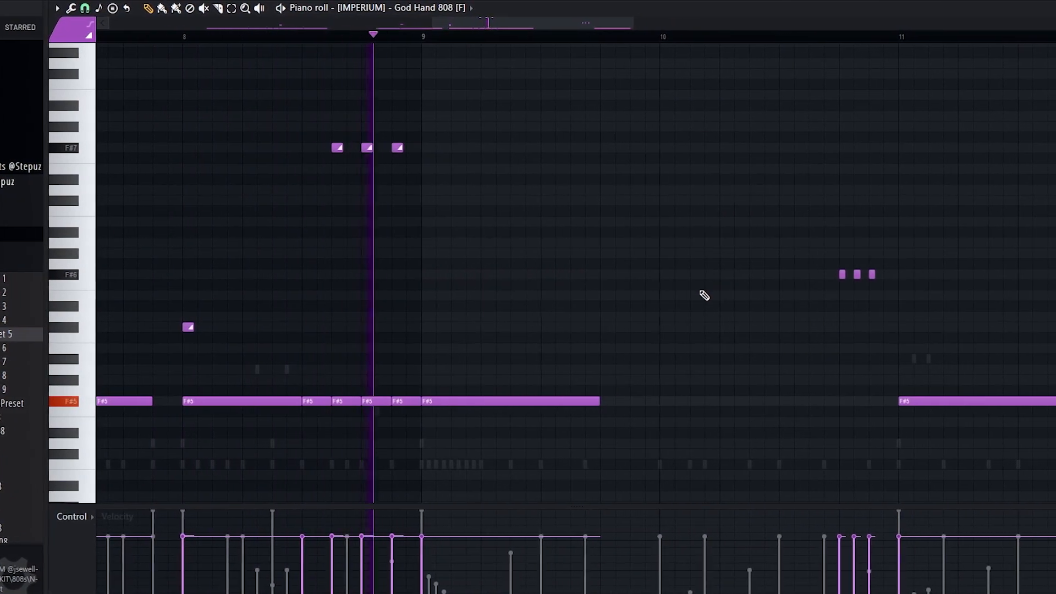
# - Add an F#7 slide note at the start of bar 11 and an F#5 slide shortly after it, and play back the section
pyautogui.moveTo(792, 271); pyautogui.dragTo(464, 260)
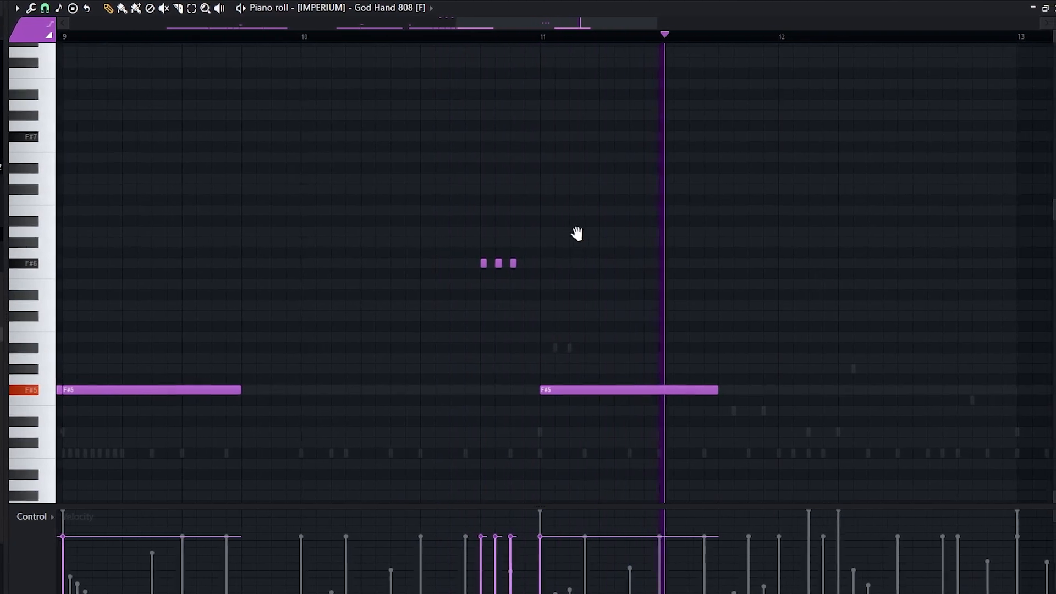
pyautogui.moveTo(577, 233); pyautogui.dragTo(588, 241)
pyautogui.press('space')
pyautogui.moveTo(509, 46); pyautogui.dragTo(500, 26)
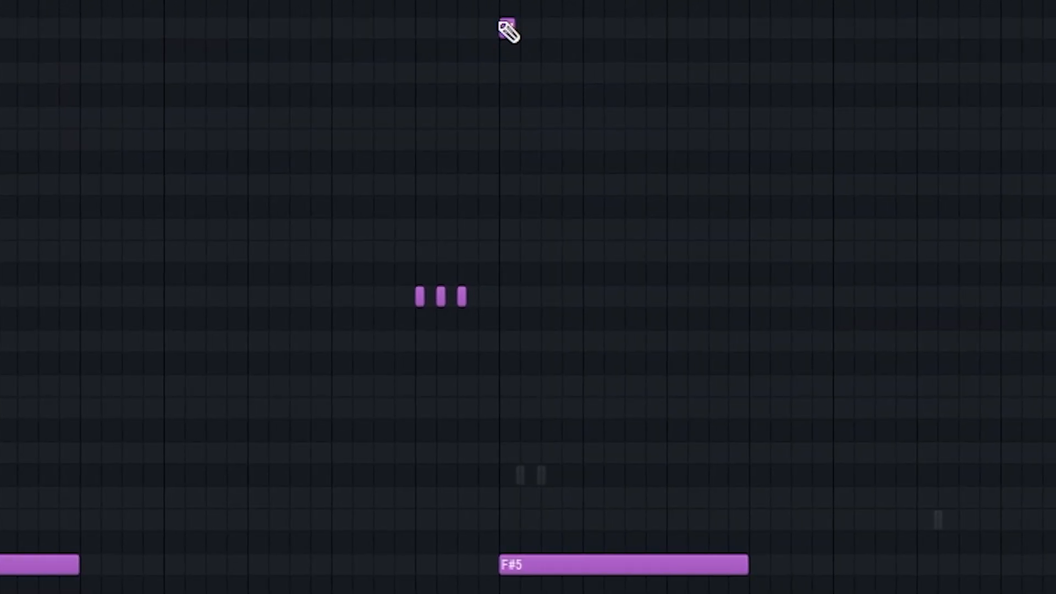
pyautogui.moveTo(536, 538); pyautogui.dragTo(525, 572)
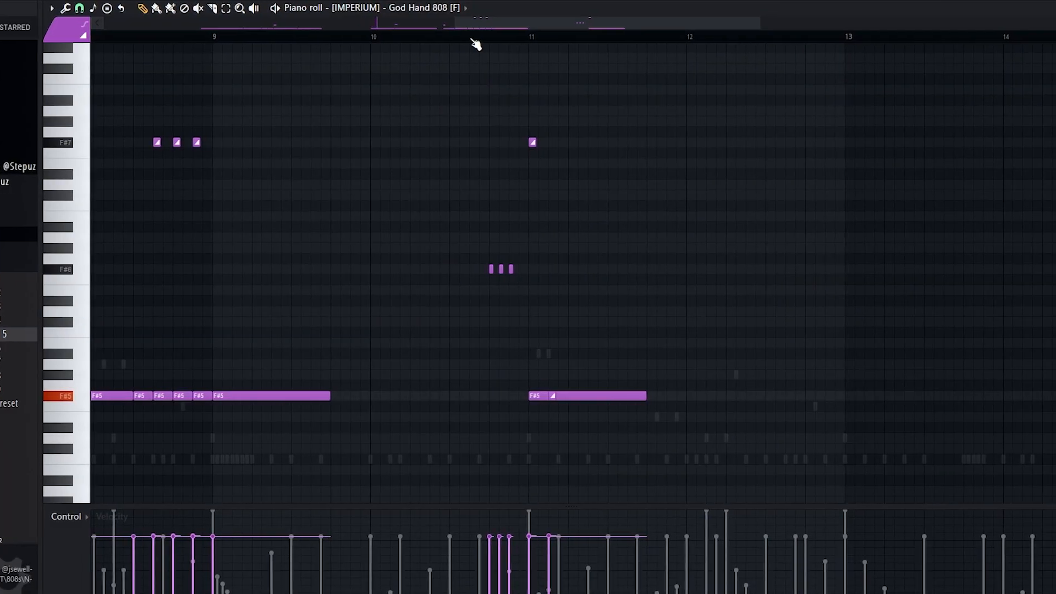
pyautogui.click(471, 39)
pyautogui.press('space')
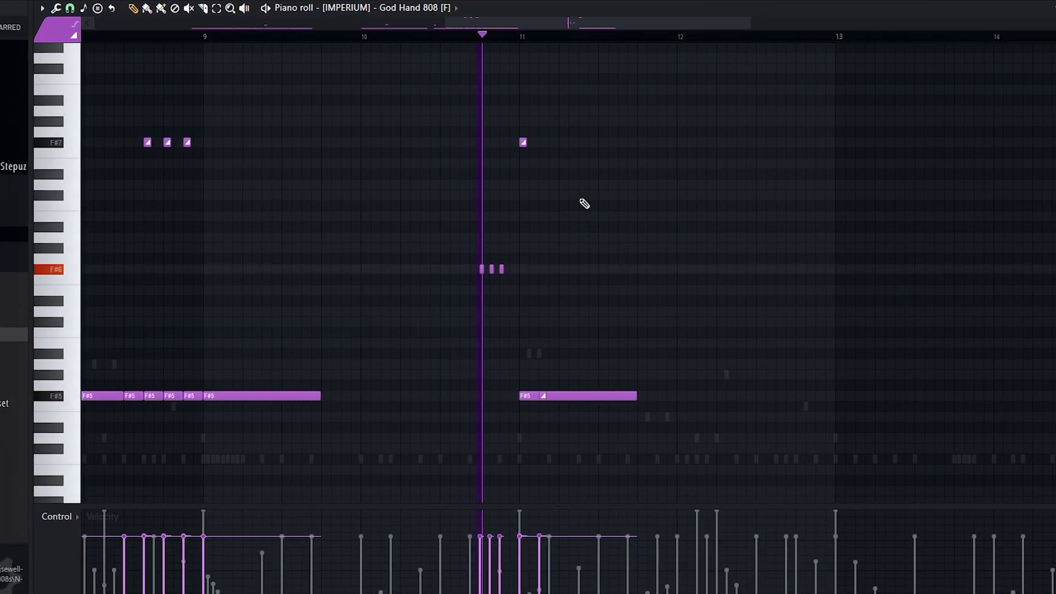